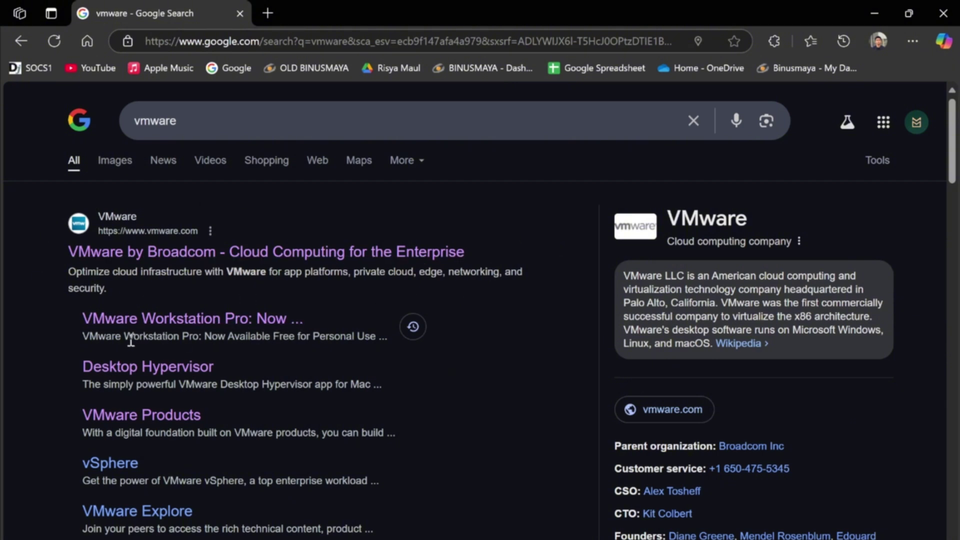
Step: Open the Workstation Pro free-for-personal-use blog article and follow its 'VMware Workstation Pro Download' link
{"action": "left_click", "coordinate": [275, 325]}
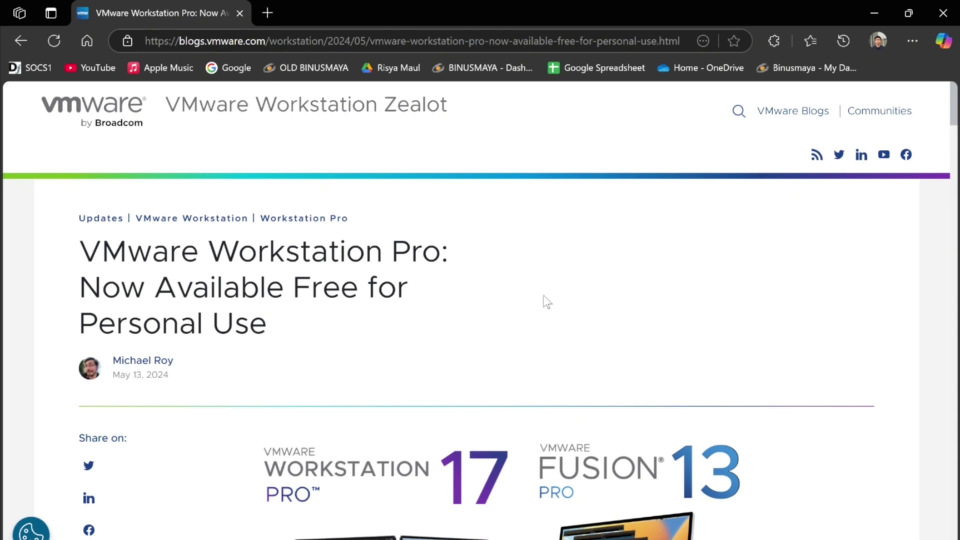
{"action": "scroll", "coordinate": [548, 301], "scroll_direction": "down", "scroll_amount": 10}
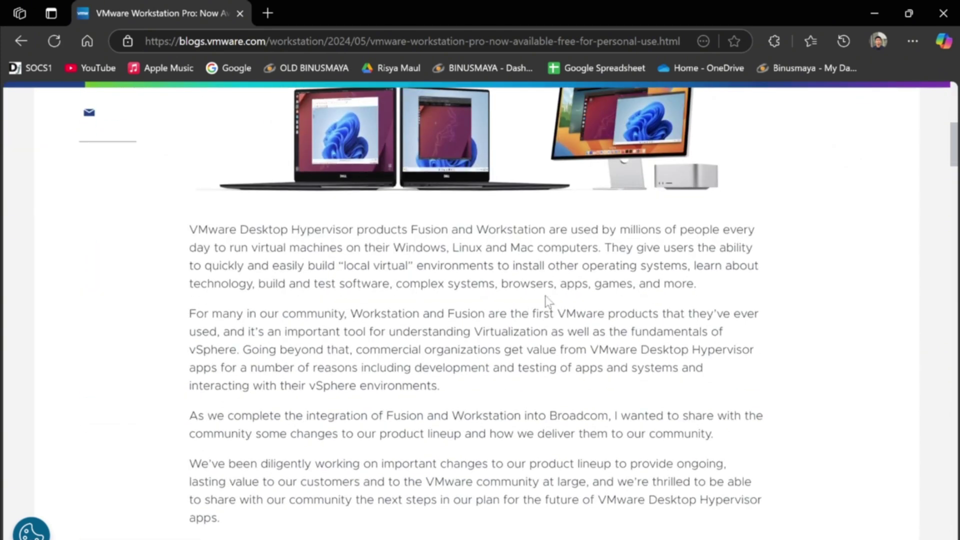
{"action": "scroll", "coordinate": [548, 302], "scroll_direction": "down", "scroll_amount": 10}
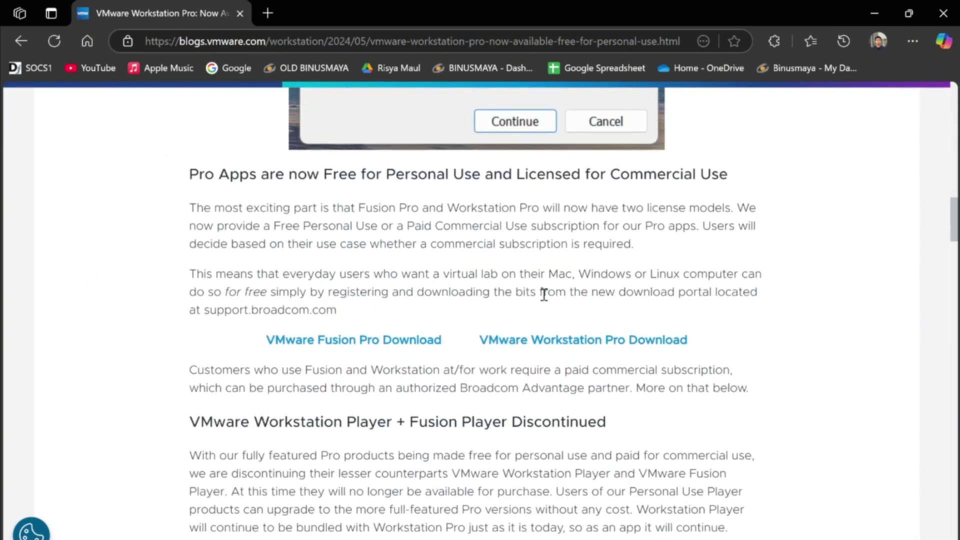
{"action": "scroll", "coordinate": [529, 346], "scroll_direction": "down", "scroll_amount": 1}
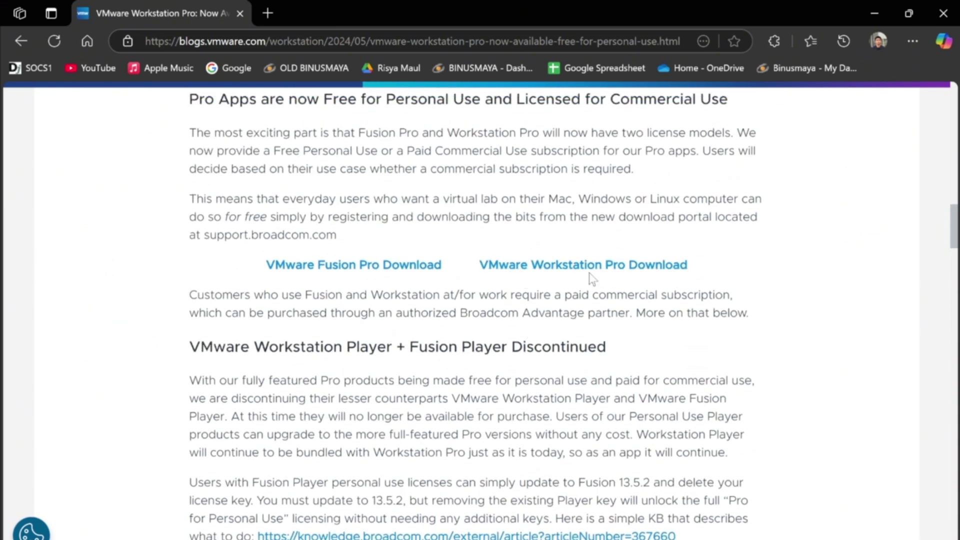
{"action": "left_click", "coordinate": [665, 270]}
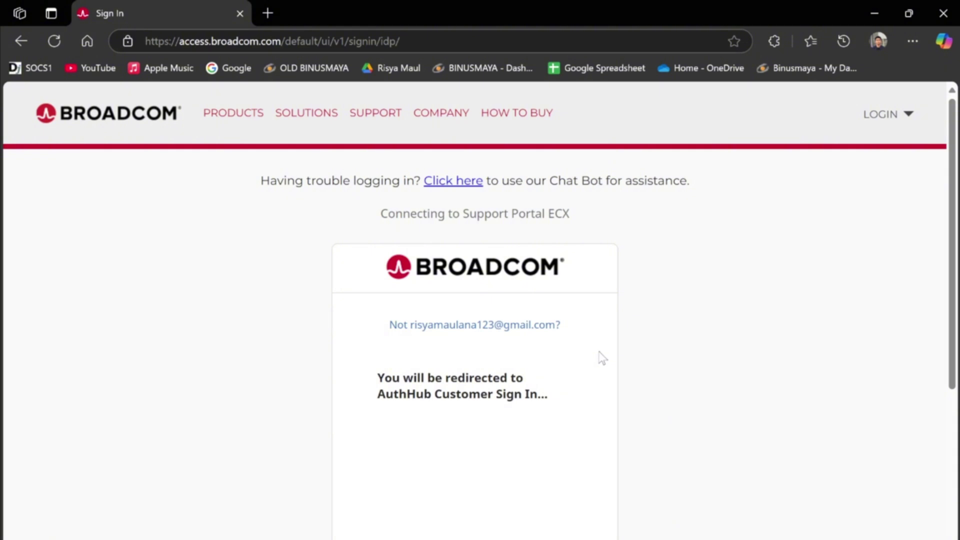
Step: Continue past the redirect page and sign in to Broadcom with the prefilled account
{"action": "scroll", "coordinate": [602, 360], "scroll_direction": "down", "scroll_amount": 3}
{"action": "scroll", "coordinate": [598, 373], "scroll_direction": "up", "scroll_amount": 2}
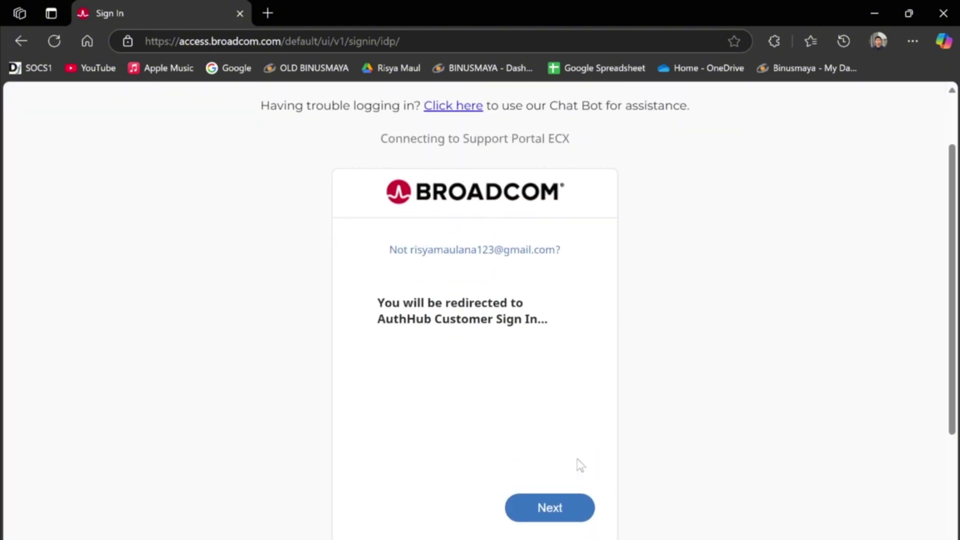
{"action": "left_click", "coordinate": [570, 510]}
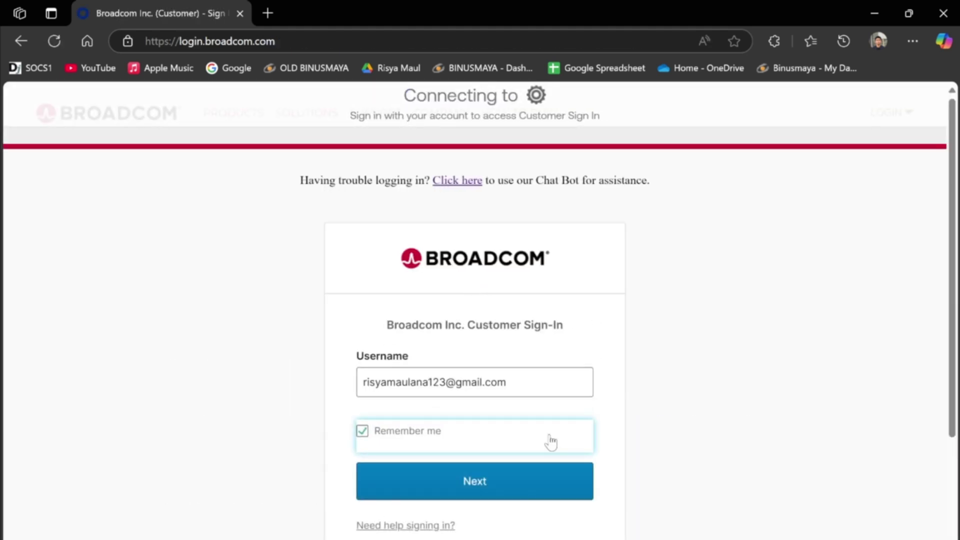
{"action": "scroll", "coordinate": [575, 430], "scroll_direction": "down", "scroll_amount": 2}
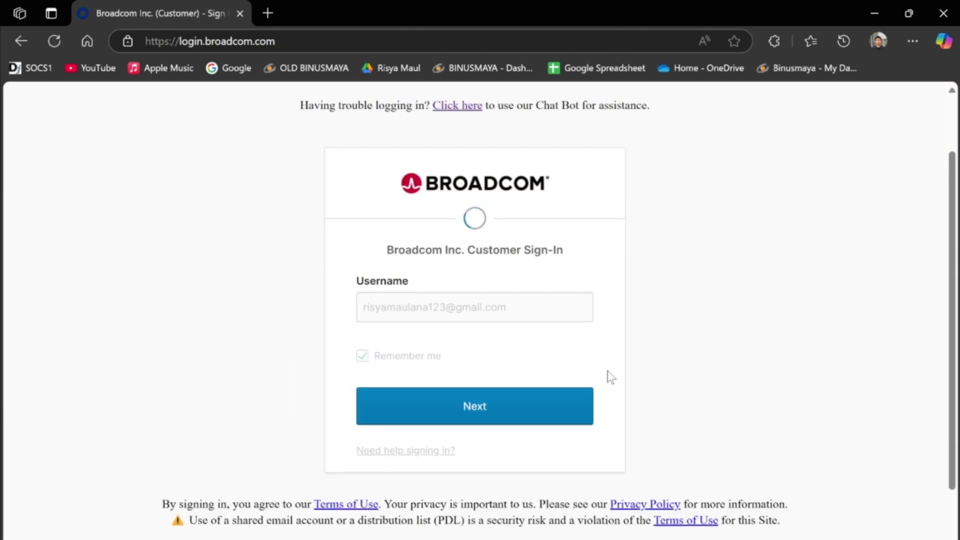
{"action": "left_click", "coordinate": [451, 456]}
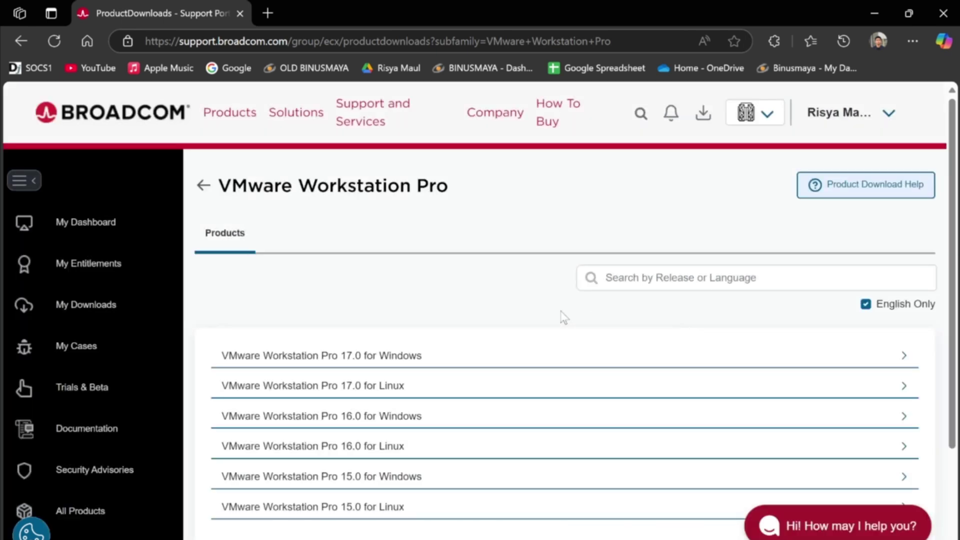
Step: Expand 'VMware Workstation Pro 17.0 for Windows' and open the files for release 17.6.2
{"action": "scroll", "coordinate": [562, 317], "scroll_direction": "down", "scroll_amount": 2}
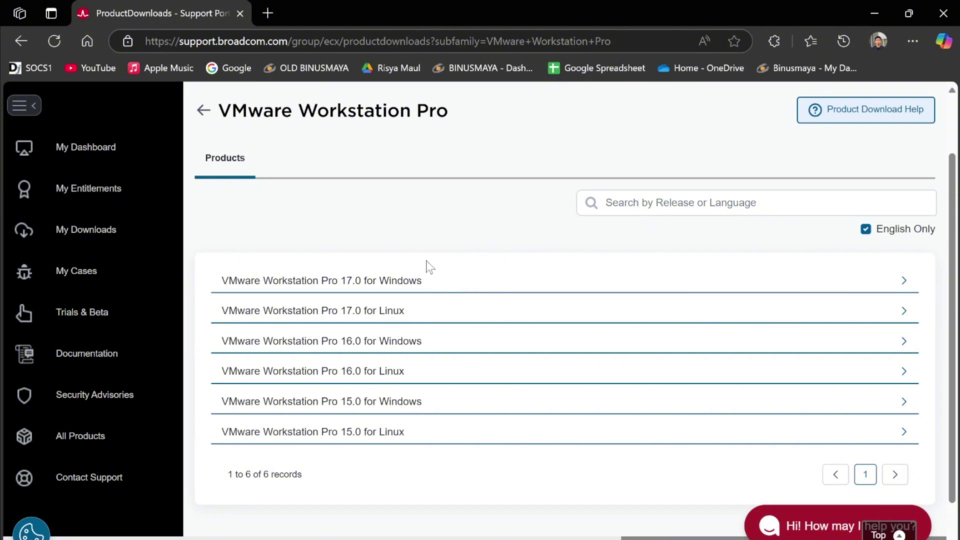
{"action": "left_click", "coordinate": [362, 288]}
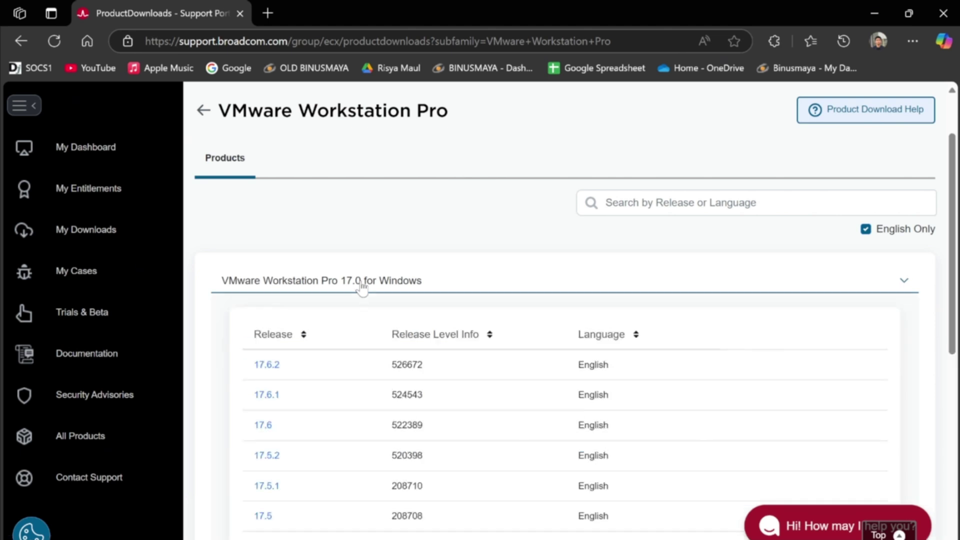
{"action": "scroll", "coordinate": [351, 319], "scroll_direction": "down", "scroll_amount": 2}
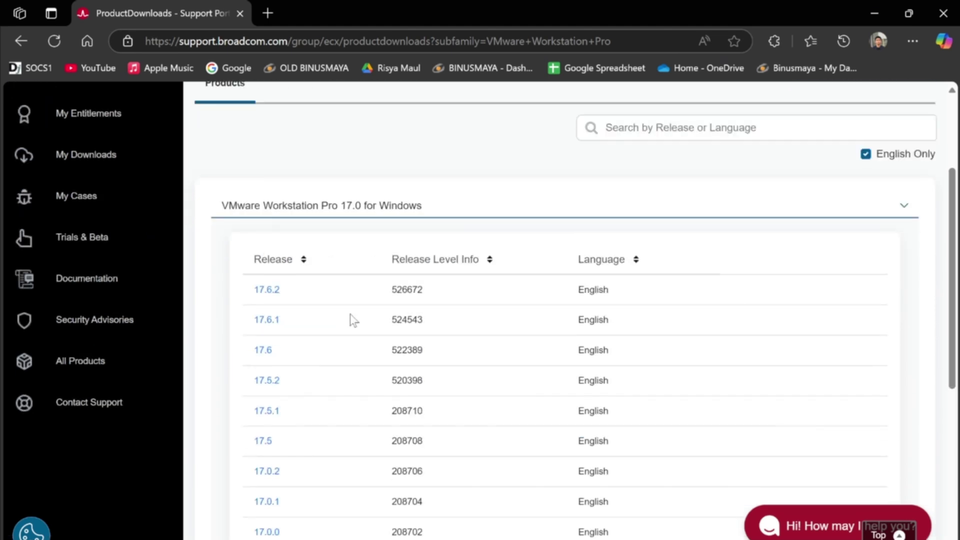
{"action": "left_click", "coordinate": [267, 290]}
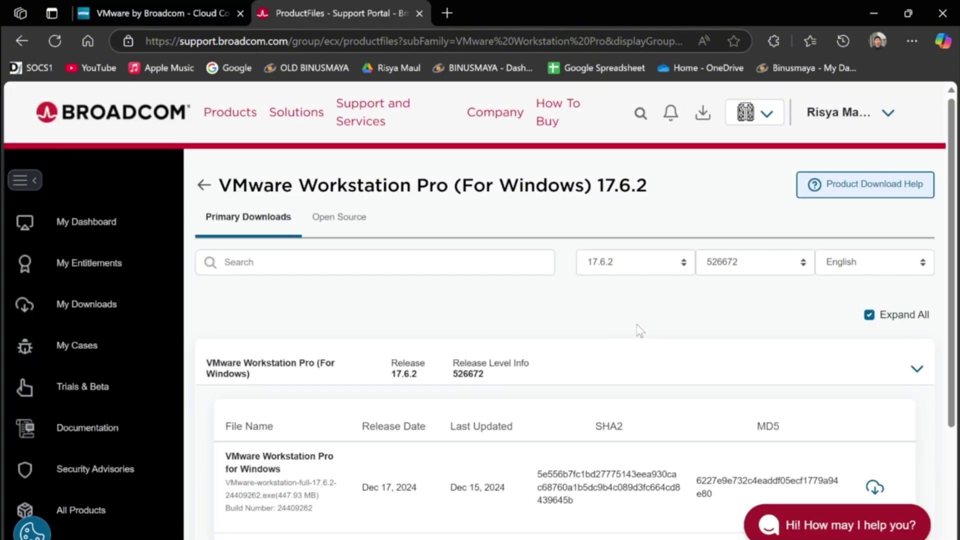
Step: Download the 447.93 MB Workstation Pro 17.6.2 Windows installer file
{"action": "scroll", "coordinate": [640, 331], "scroll_direction": "down", "scroll_amount": 2}
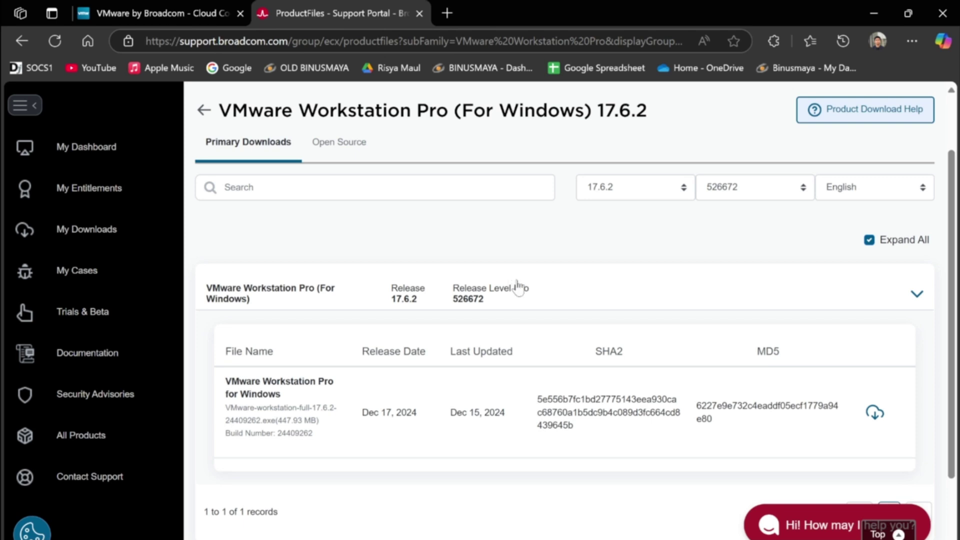
{"action": "scroll", "coordinate": [540, 300], "scroll_direction": "up", "scroll_amount": 2}
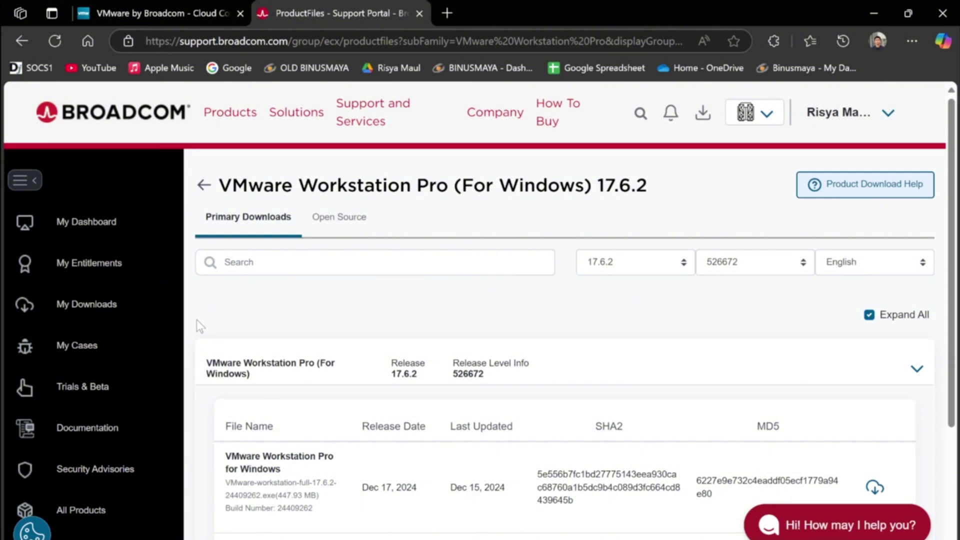
{"action": "scroll", "coordinate": [196, 319], "scroll_direction": "down", "scroll_amount": 1}
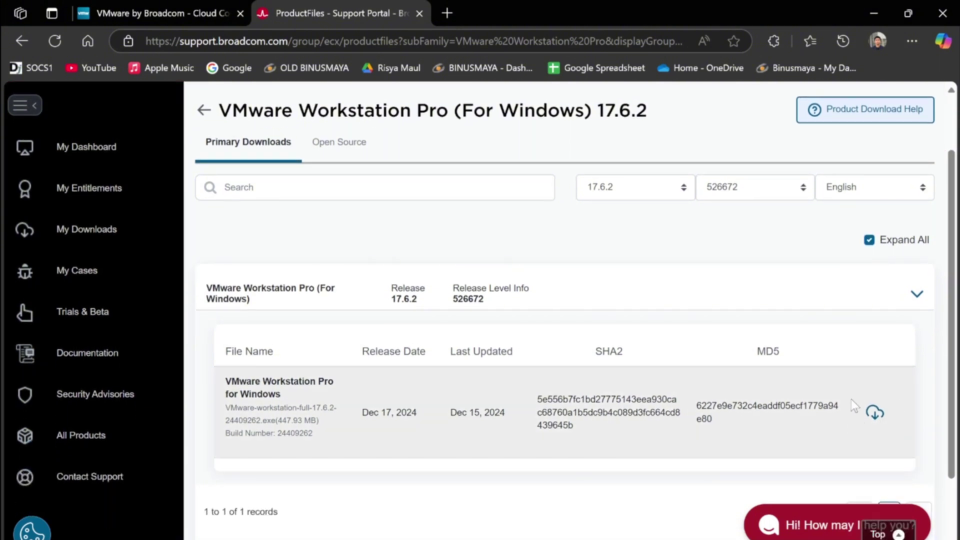
{"action": "left_click", "coordinate": [876, 415]}
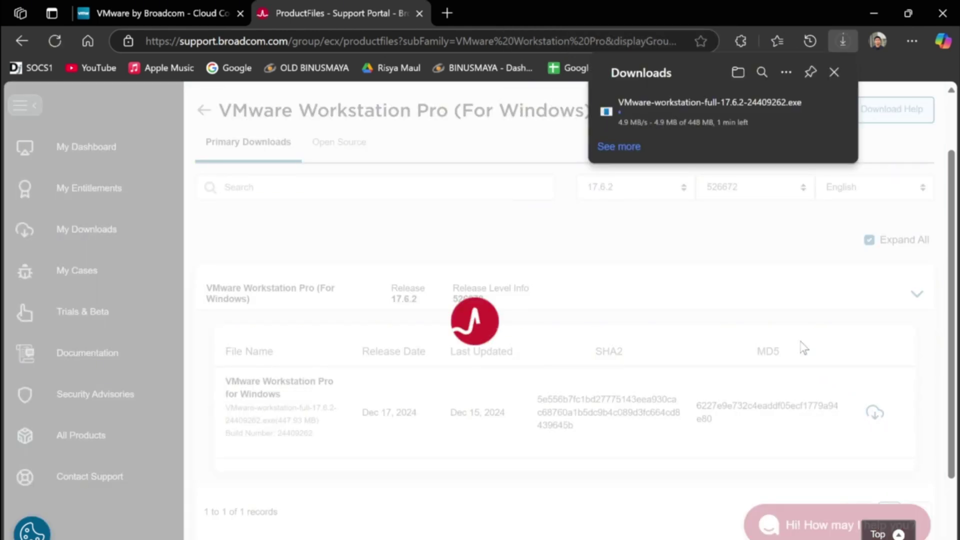
{"action": "mouse_move", "coordinate": [695, 121]}
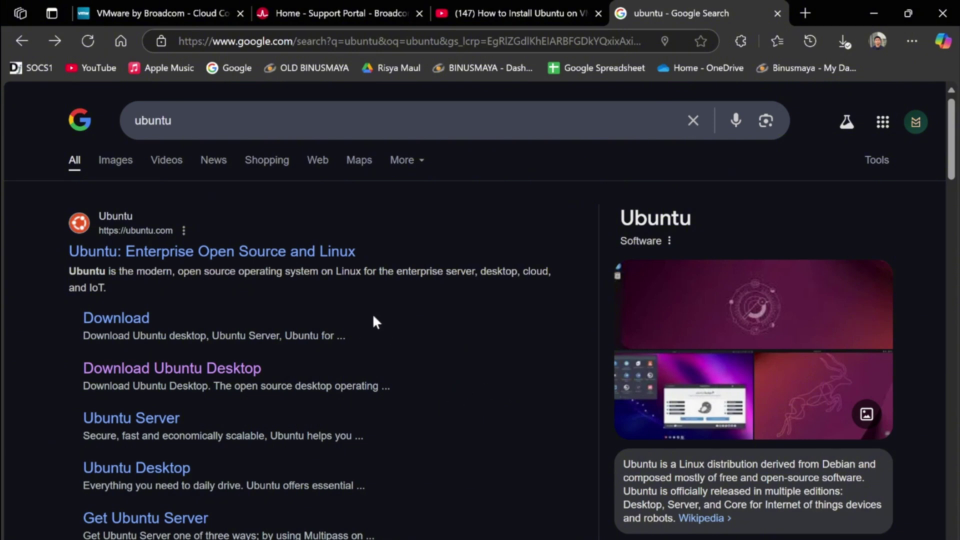
Step: Open the 'Download Ubuntu Desktop' page and download the 24.04.1 LTS image
{"action": "left_click", "coordinate": [465, 128]}
{"action": "left_click", "coordinate": [71, 345]}
{"action": "left_click", "coordinate": [215, 373]}
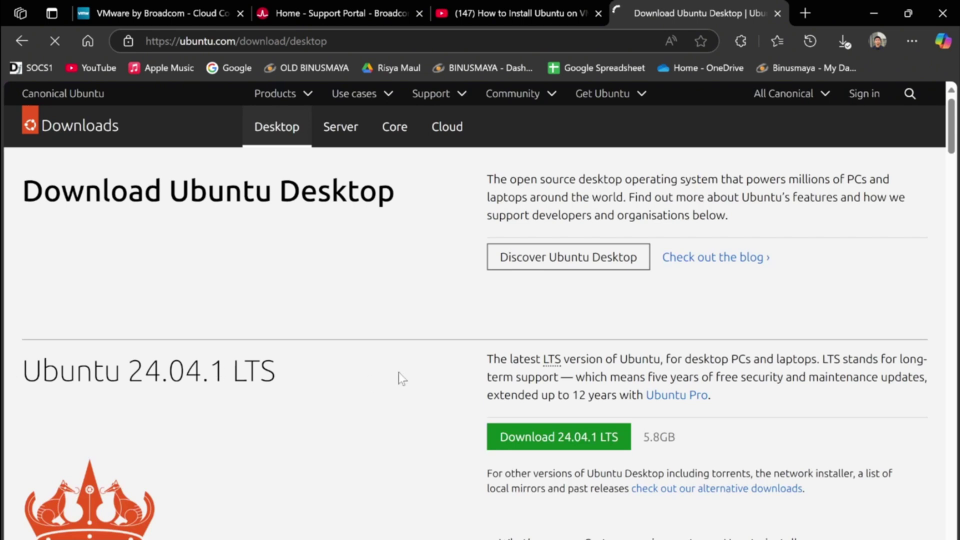
{"action": "scroll", "coordinate": [398, 374], "scroll_direction": "down", "scroll_amount": 3}
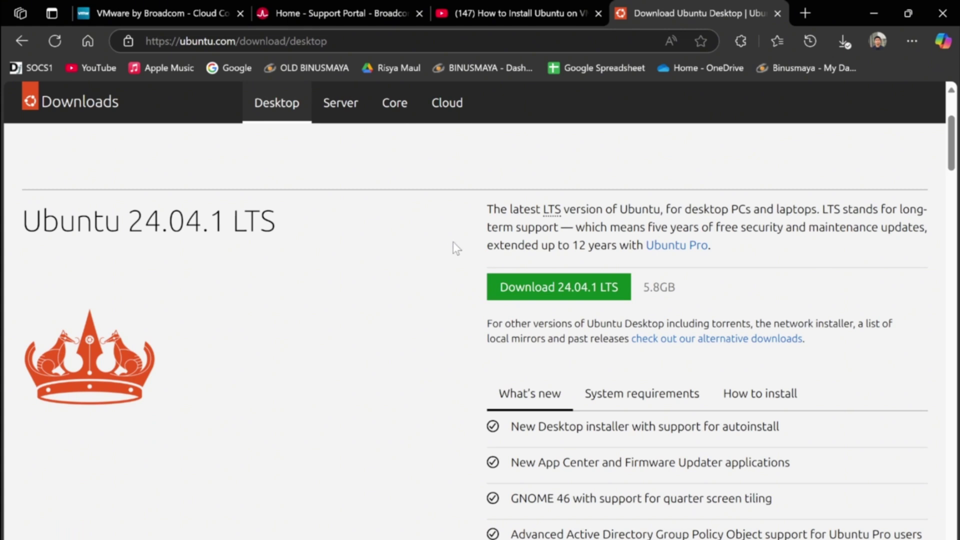
{"action": "left_click", "coordinate": [578, 290]}
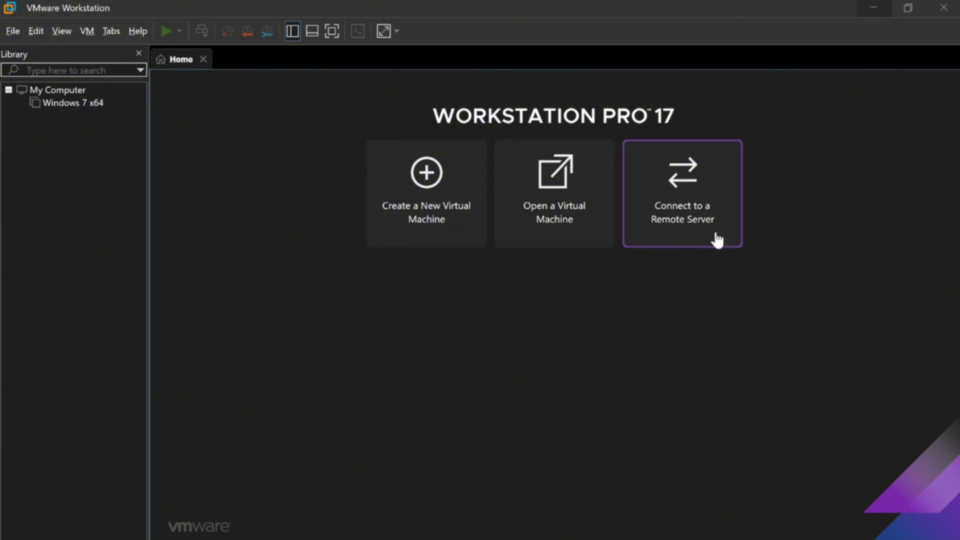
Step: Choose 'Create a New Virtual Machine' on the Home tab
{"action": "left_click", "coordinate": [447, 239]}
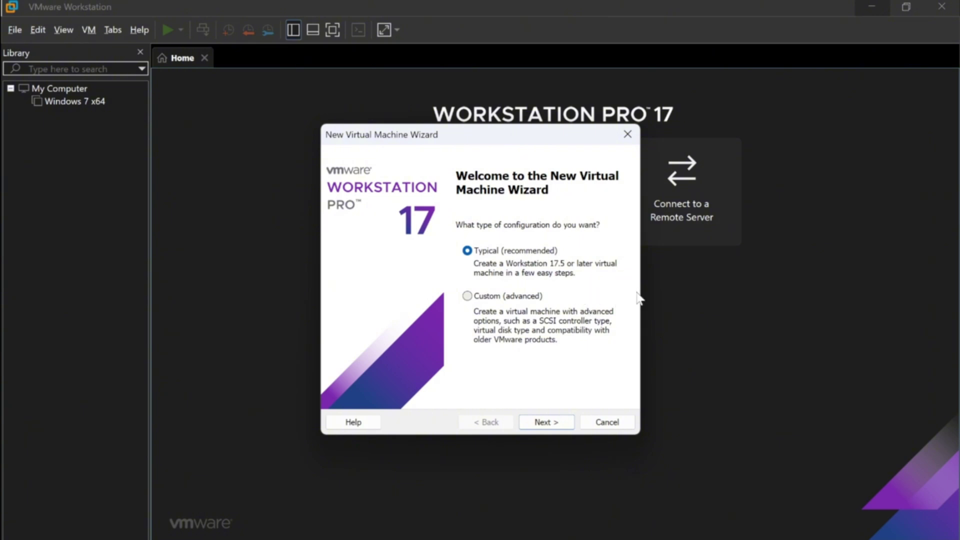
Step: Keep Typical configuration and use ubuntu-24.04.1-desktop-amd64.iso as the installer disc image
{"action": "left_click", "coordinate": [559, 425]}
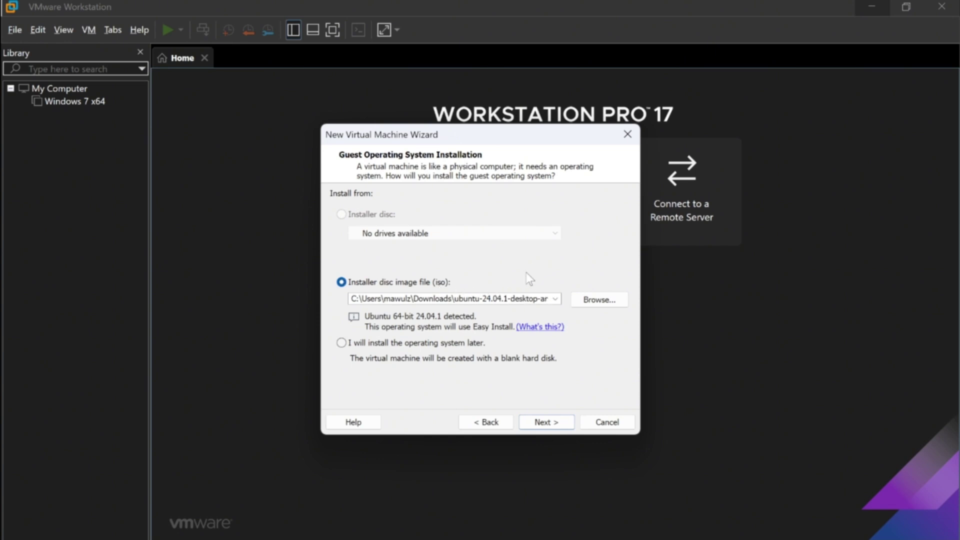
{"action": "left_click", "coordinate": [603, 303]}
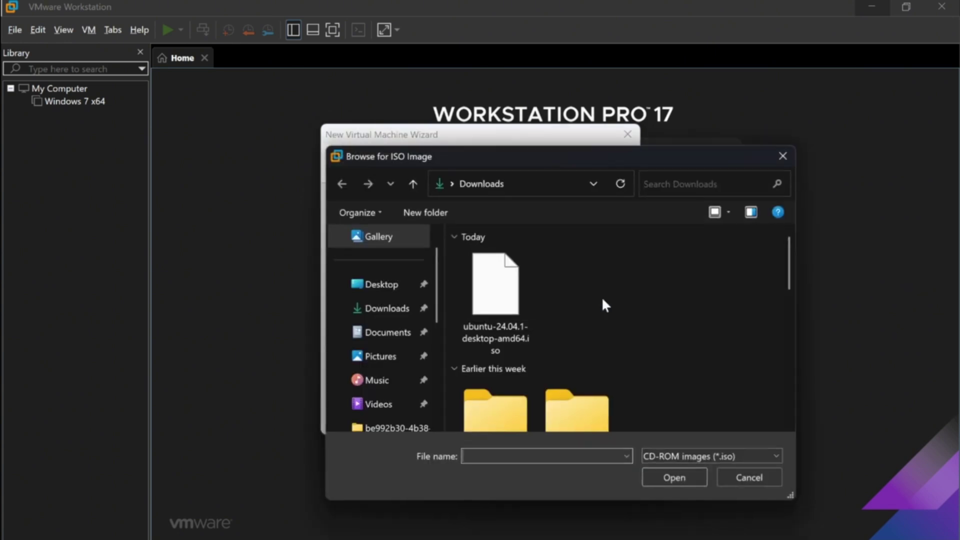
{"action": "left_click_drag", "start_coordinate": [536, 155], "coordinate": [682, 156]}
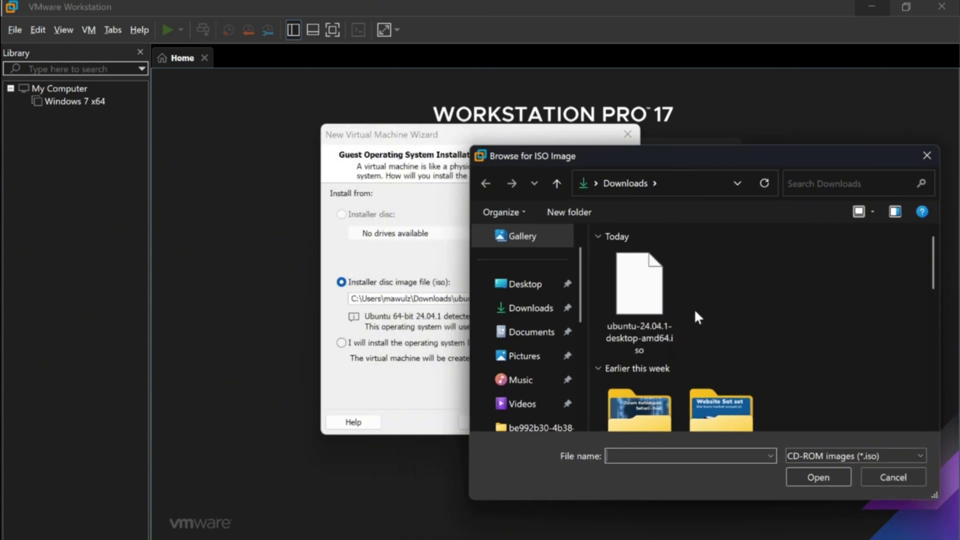
{"action": "left_click", "coordinate": [647, 284]}
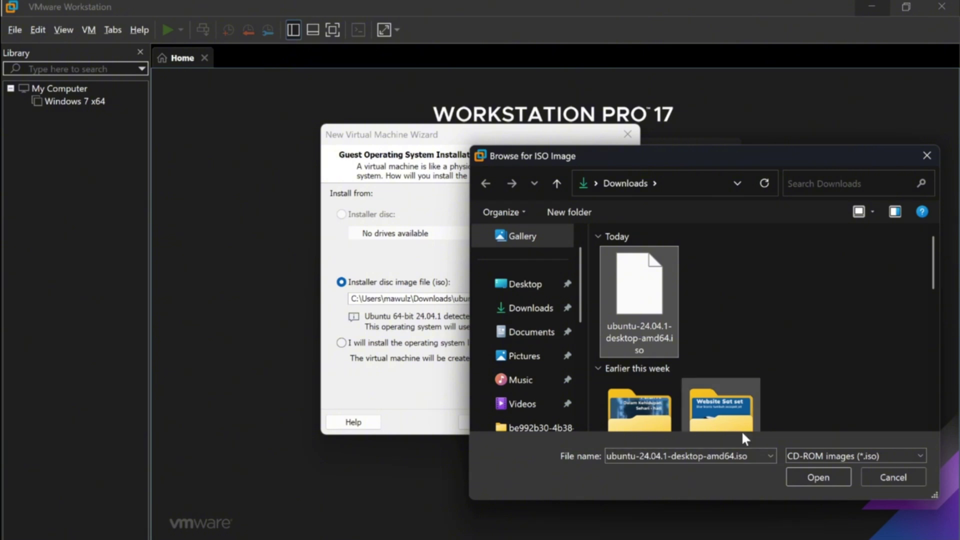
{"action": "left_click", "coordinate": [803, 474]}
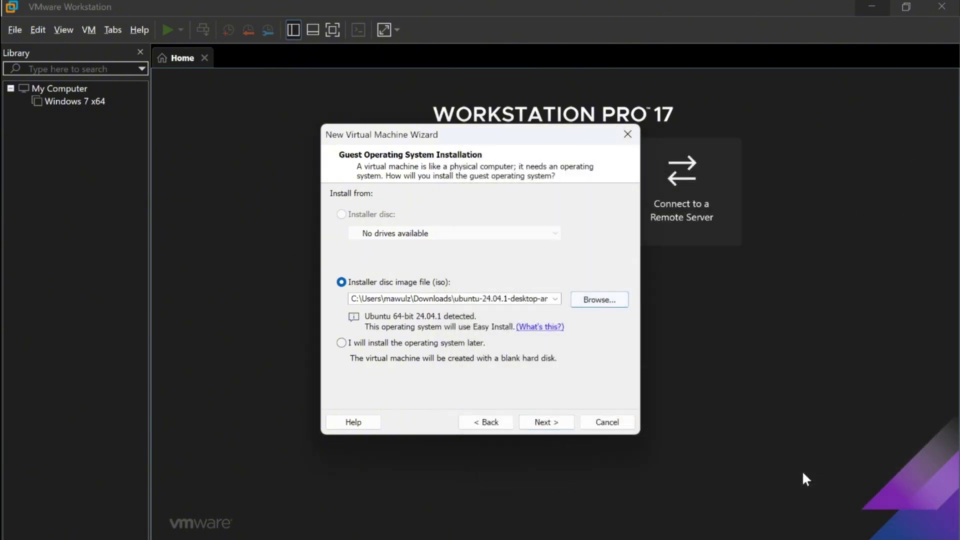
{"action": "left_click", "coordinate": [552, 424]}
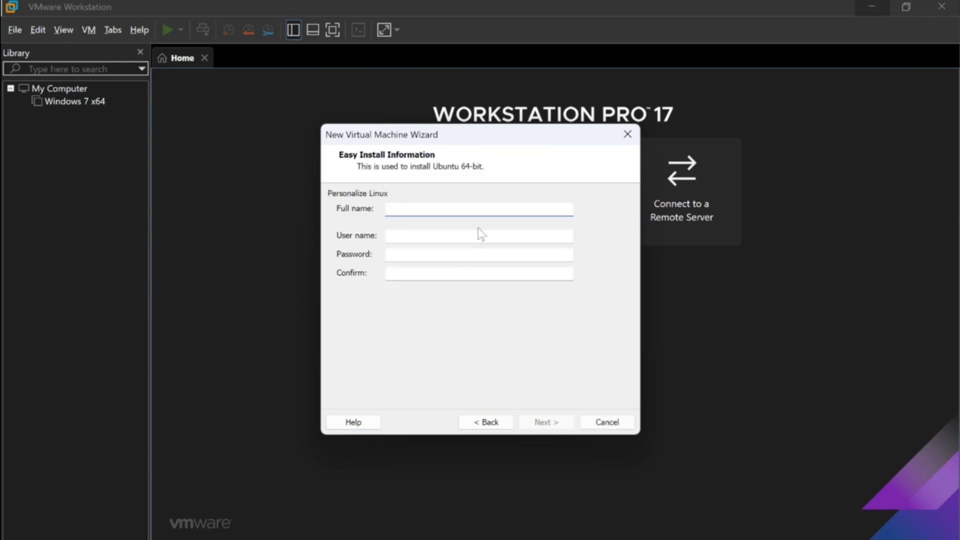
Step: Enter the Linux full name, user name, password and password confirmation for Easy Install
{"action": "left_click", "coordinate": [488, 235]}
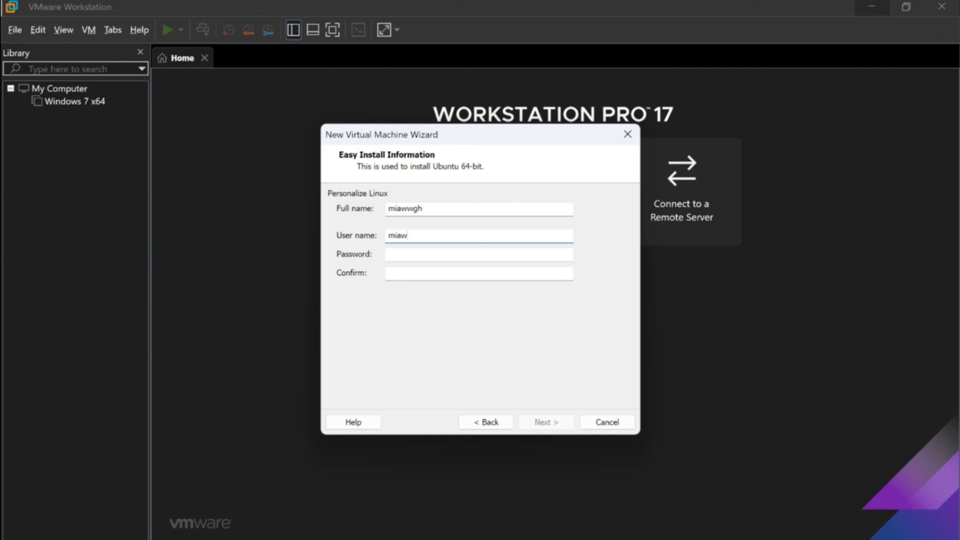
{"action": "left_click", "coordinate": [488, 254]}
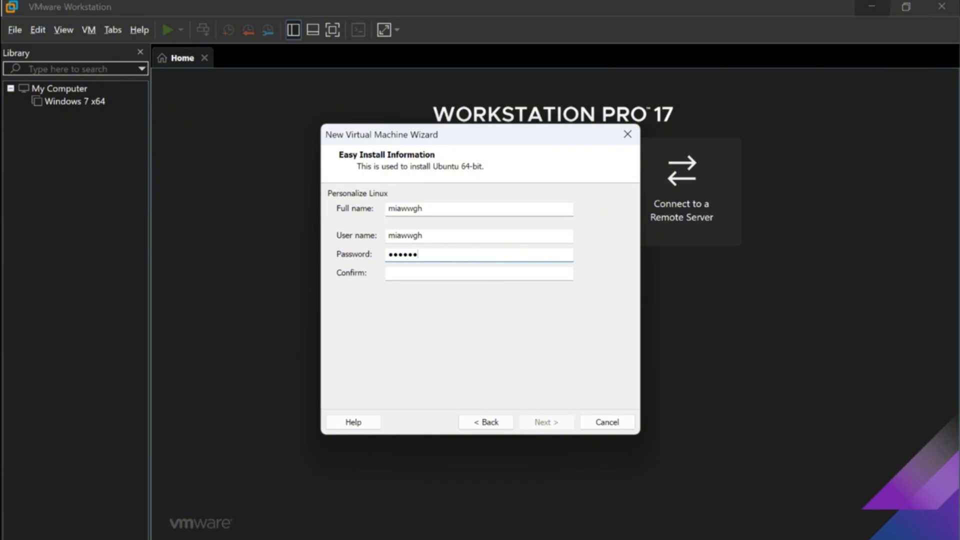
{"action": "left_click", "coordinate": [487, 274]}
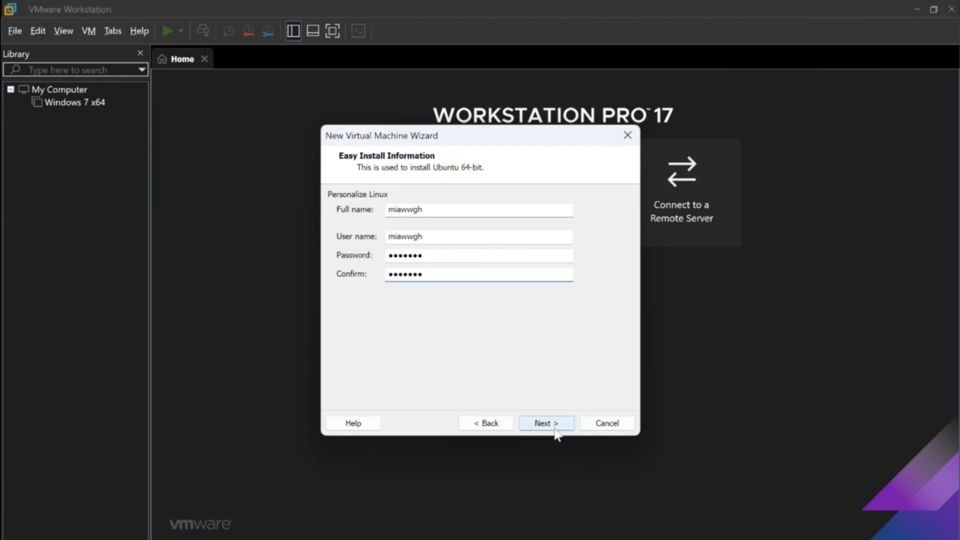
{"action": "left_click", "coordinate": [548, 424]}
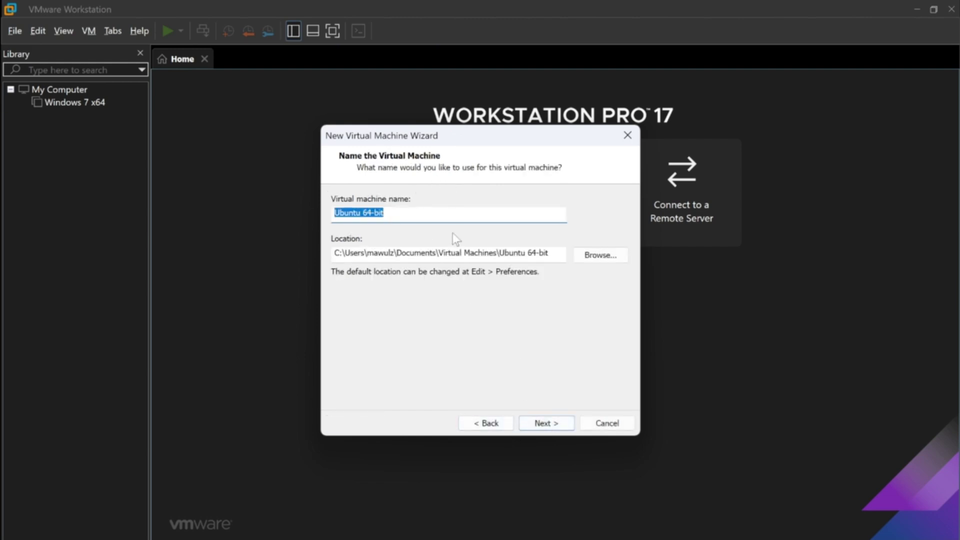
Step: Keep the name 'Ubuntu 64-bit' and the default location, dismissing the folder browser unchanged
{"action": "left_click", "coordinate": [447, 214]}
{"action": "left_click", "coordinate": [588, 258]}
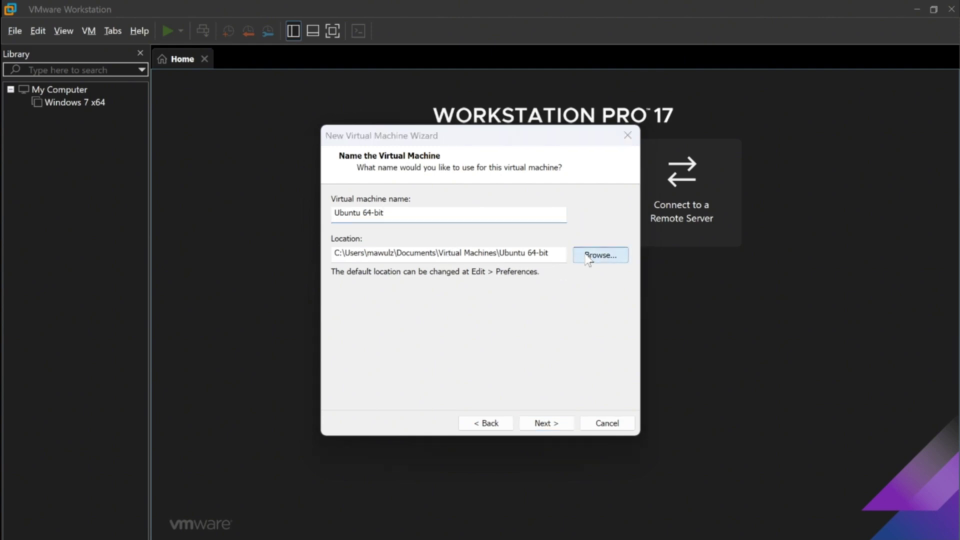
{"action": "left_click", "coordinate": [559, 378]}
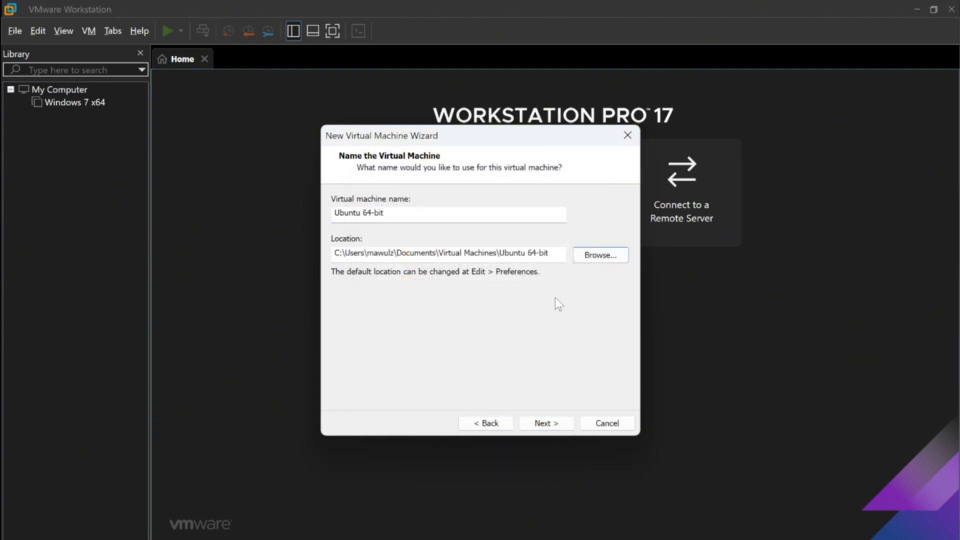
{"action": "left_click", "coordinate": [542, 422]}
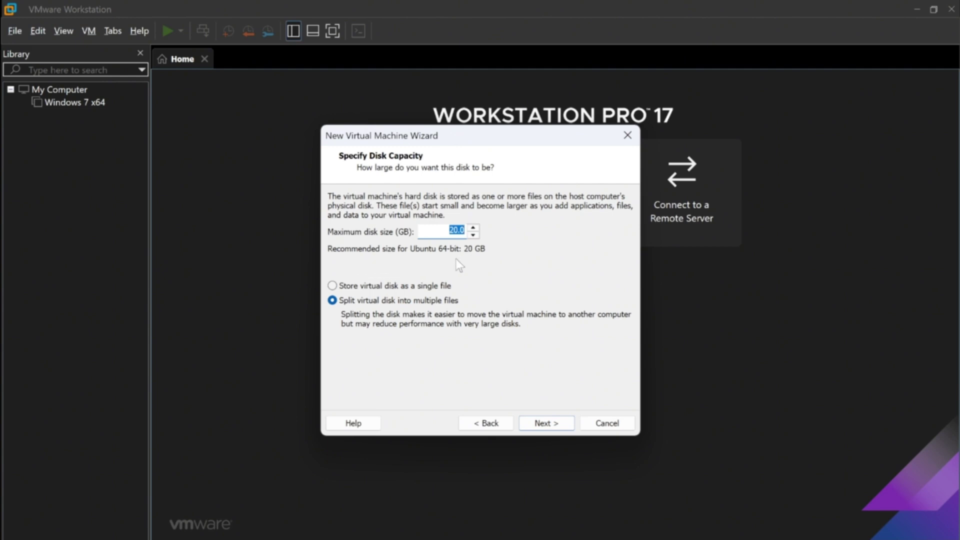
Step: Set the maximum disk size to 40.0 GB stored as a single file
{"action": "left_click", "coordinate": [456, 231]}
{"action": "left_click", "coordinate": [401, 288]}
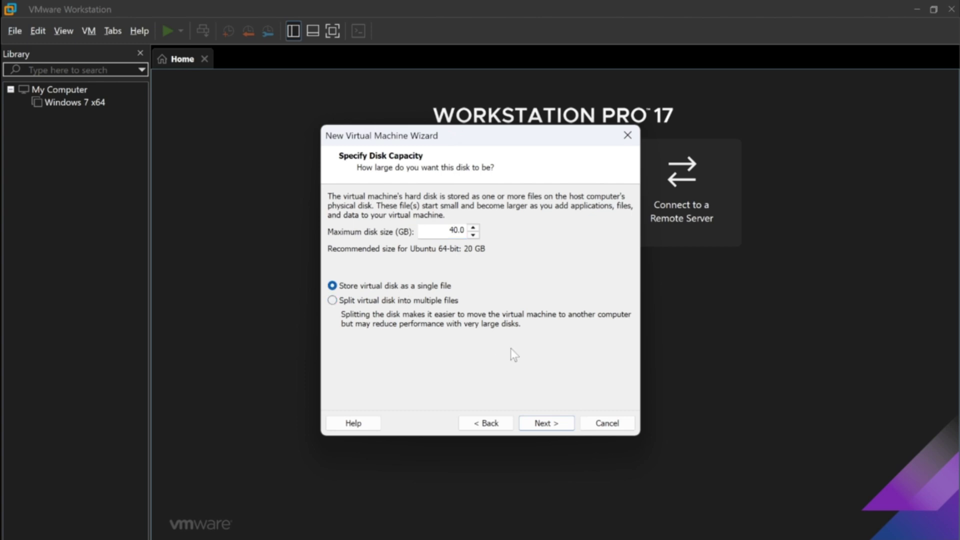
{"action": "left_click", "coordinate": [554, 428]}
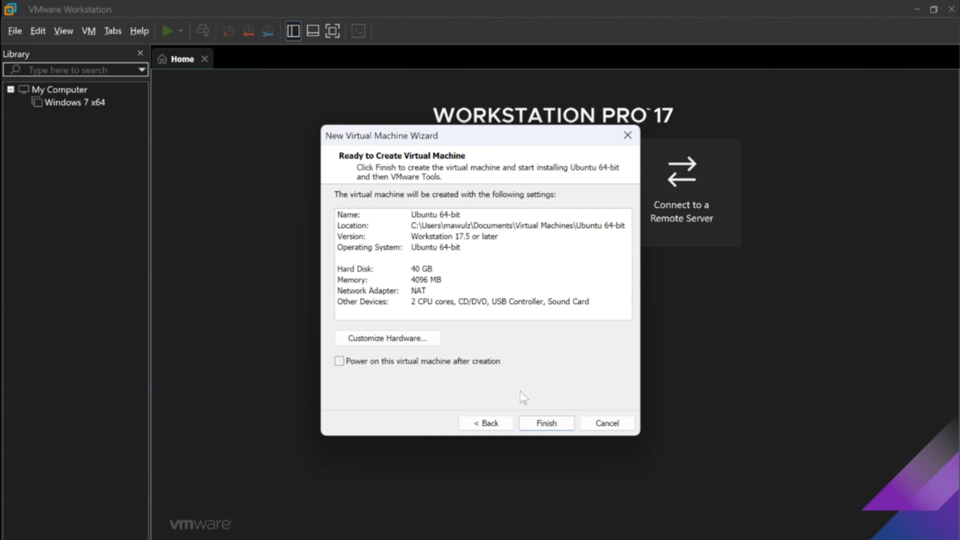
Step: Finish the New Virtual Machine wizard to create the Ubuntu 64-bit VM
{"action": "left_click", "coordinate": [542, 425]}
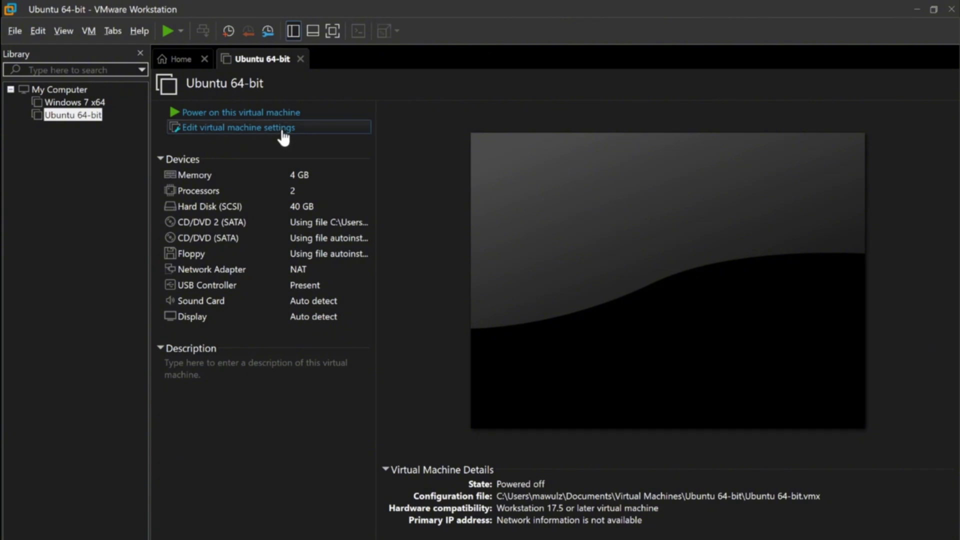
Step: Point the CD/DVD (SATA) drive at the Ubuntu 24.04.1 desktop ISO in Downloads
{"action": "left_click", "coordinate": [283, 131]}
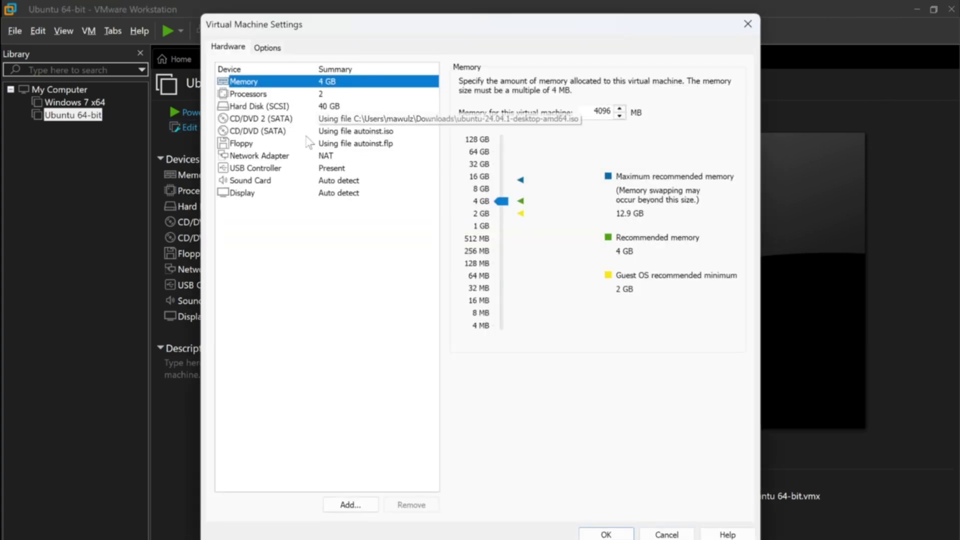
{"action": "left_click", "coordinate": [292, 131]}
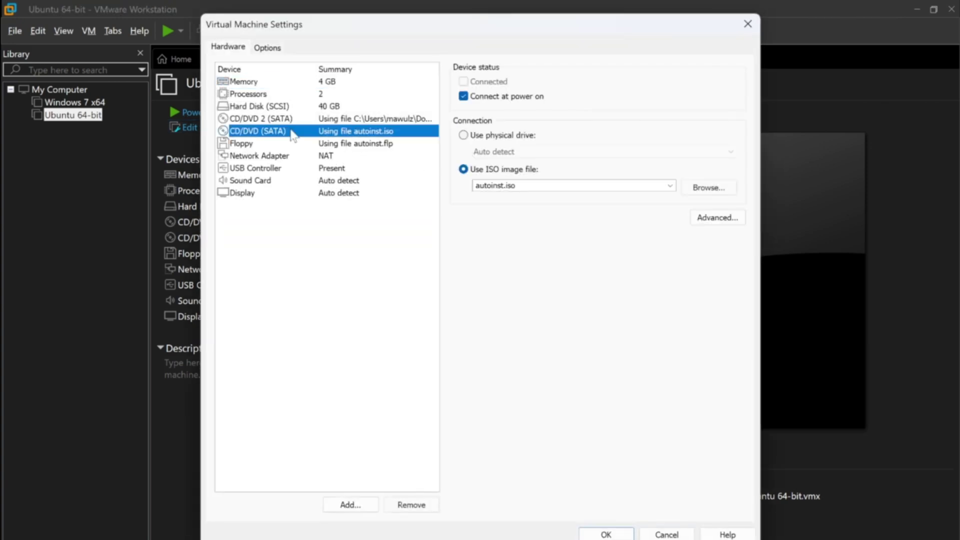
{"action": "left_click", "coordinate": [709, 188]}
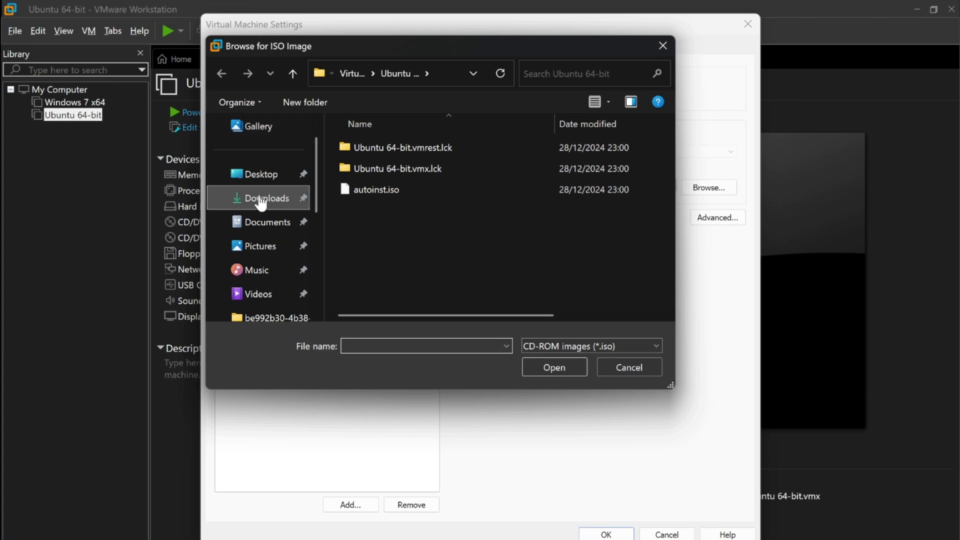
{"action": "left_click", "coordinate": [260, 200]}
{"action": "left_click", "coordinate": [375, 190]}
{"action": "left_click", "coordinate": [554, 368]}
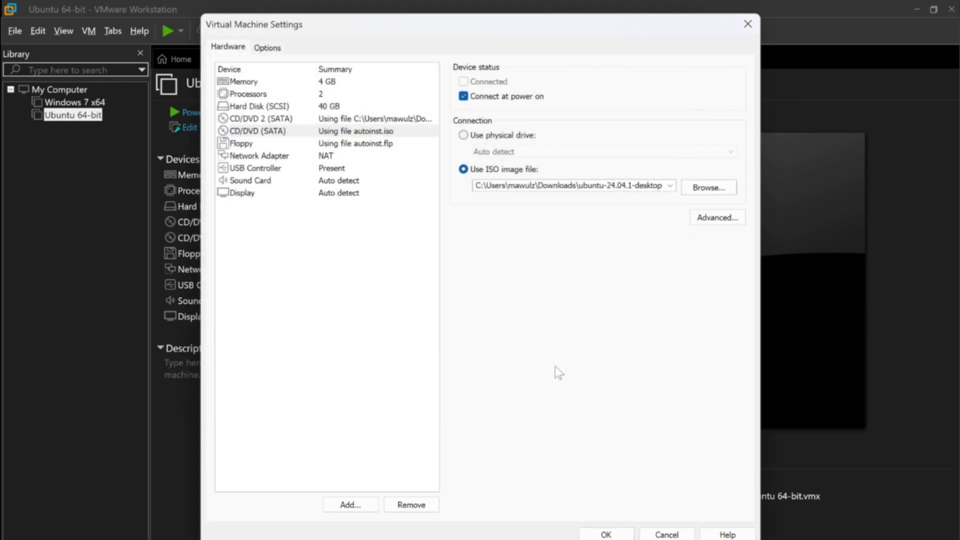
Step: Set processors to 2 with 3 cores each, 6 cores total
{"action": "left_click", "coordinate": [320, 95]}
{"action": "left_click", "coordinate": [616, 82]}
{"action": "left_click", "coordinate": [630, 82]}
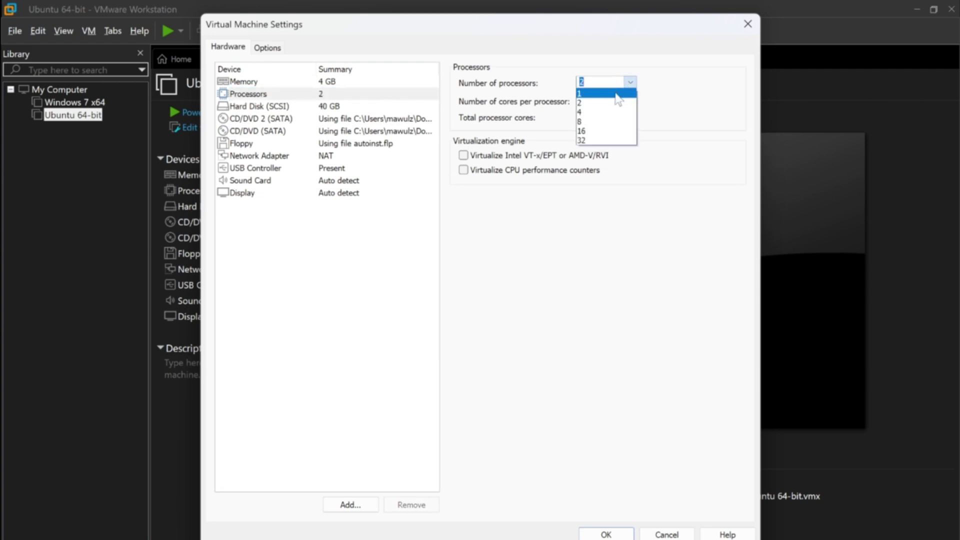
{"action": "left_click", "coordinate": [617, 102]}
{"action": "left_click", "coordinate": [629, 101]}
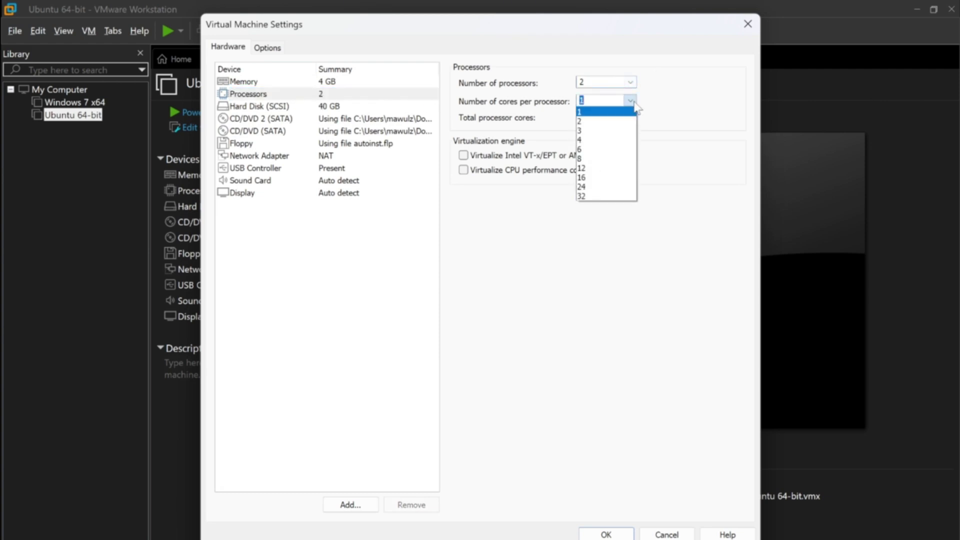
{"action": "left_click", "coordinate": [593, 130]}
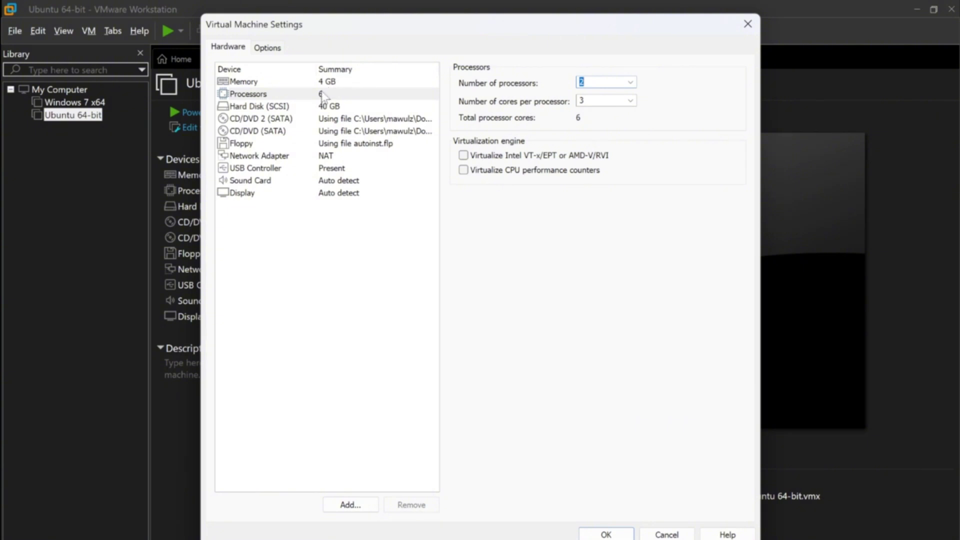
Step: Turn off Accelerate 3D graphics in Display and save the settings
{"action": "left_click", "coordinate": [284, 195]}
{"action": "left_click", "coordinate": [464, 81]}
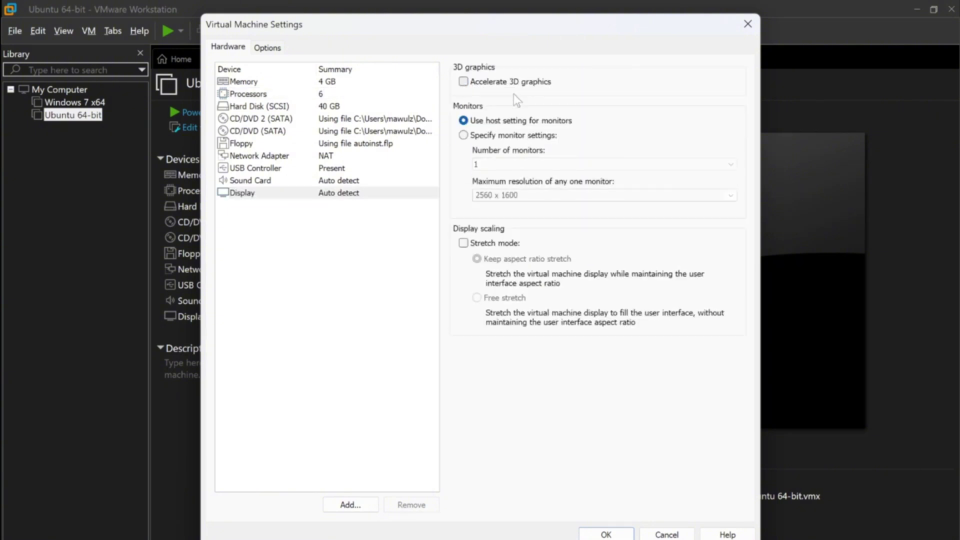
{"action": "left_click", "coordinate": [606, 532]}
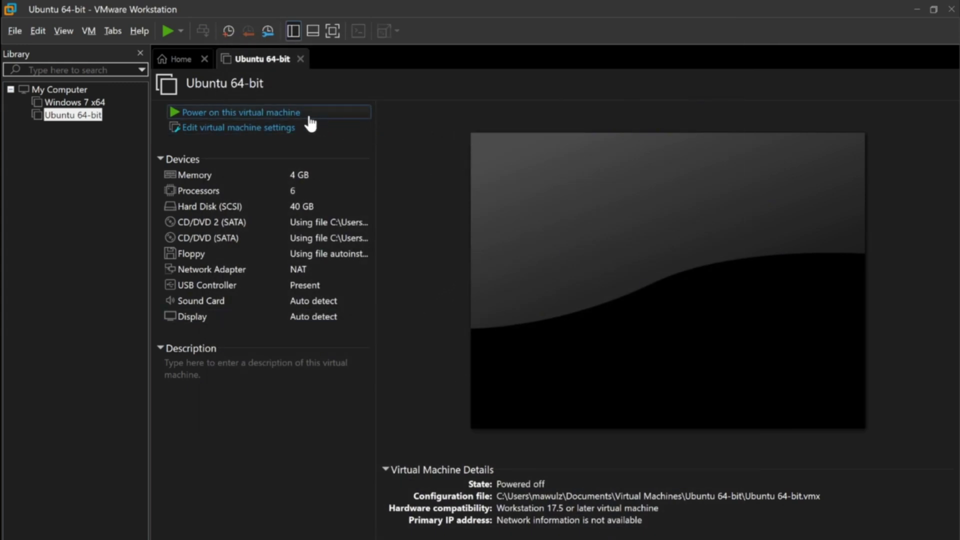
Step: Power on the Ubuntu VM and boot the 'Try or Install Ubuntu' GRUB entry
{"action": "left_click", "coordinate": [288, 114]}
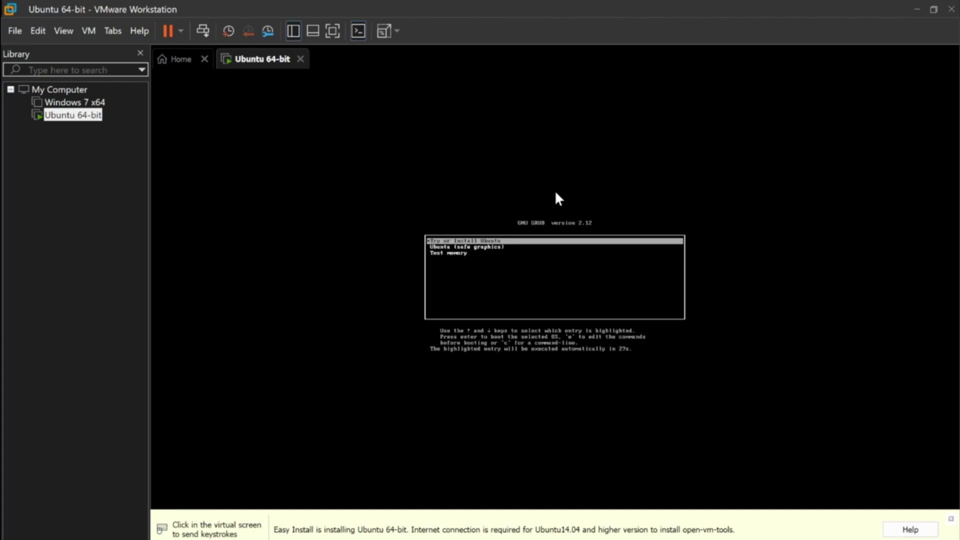
{"action": "left_click", "coordinate": [515, 251]}
{"action": "key", "text": "Return"}
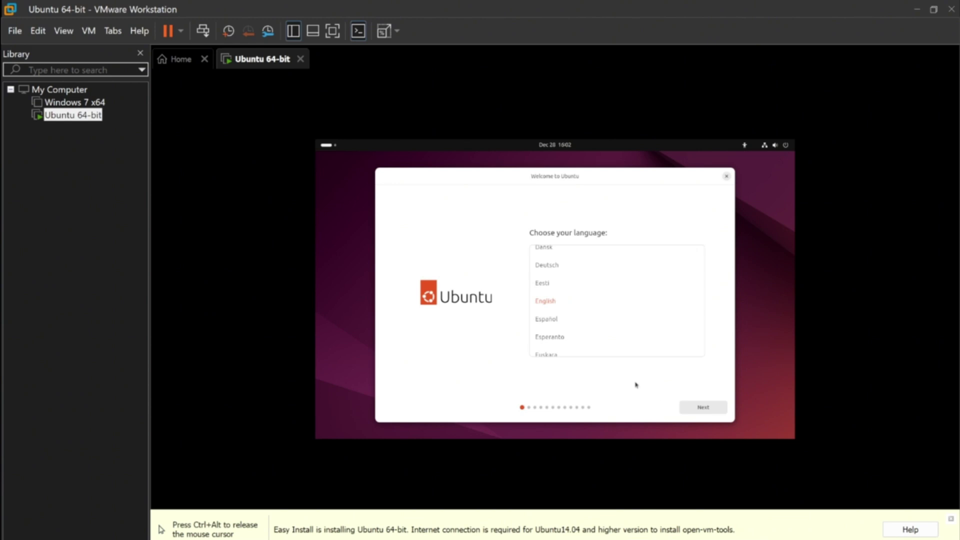
Step: Accept installer defaults: English, US keyboard, wired connection, interactive install, default apps and disk
{"action": "left_click", "coordinate": [691, 409]}
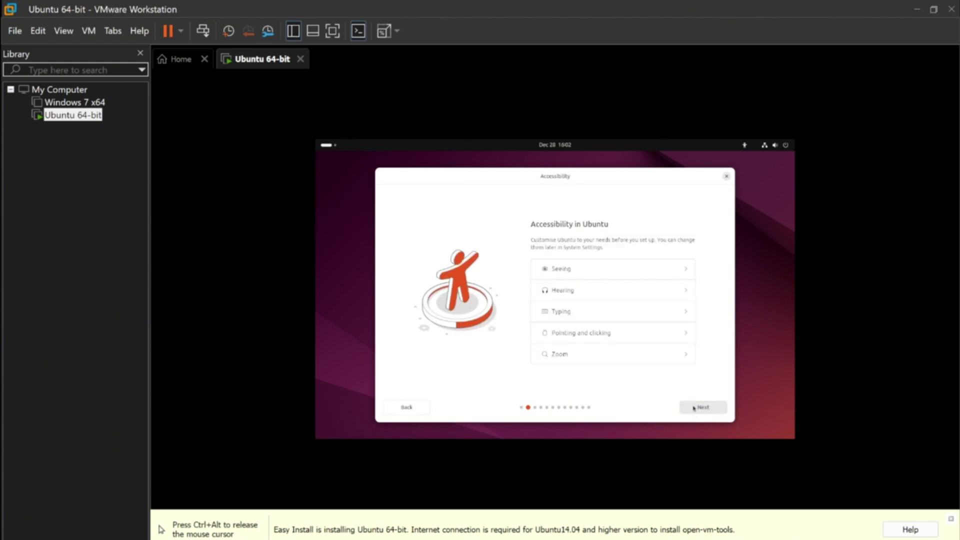
{"action": "left_click", "coordinate": [694, 408]}
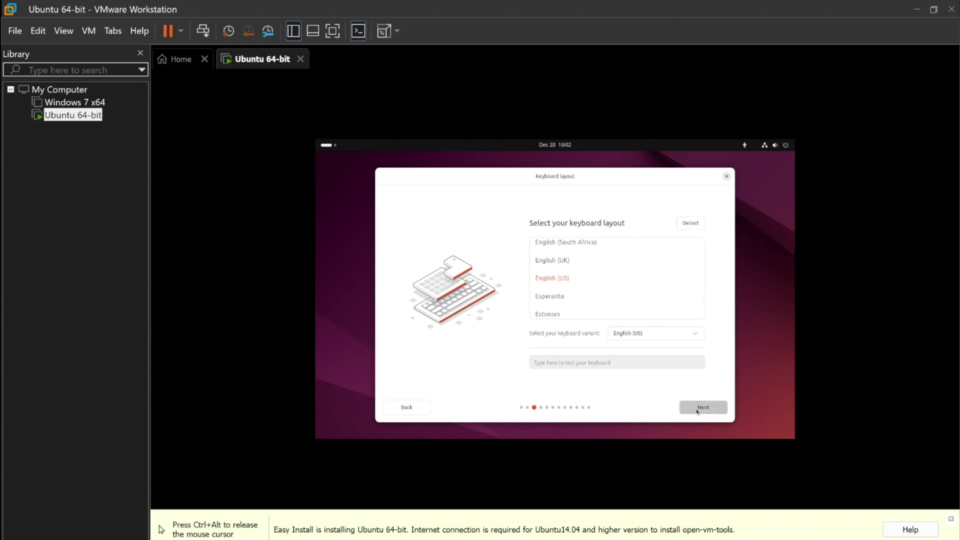
{"action": "left_click", "coordinate": [690, 407]}
{"action": "left_click", "coordinate": [701, 411]}
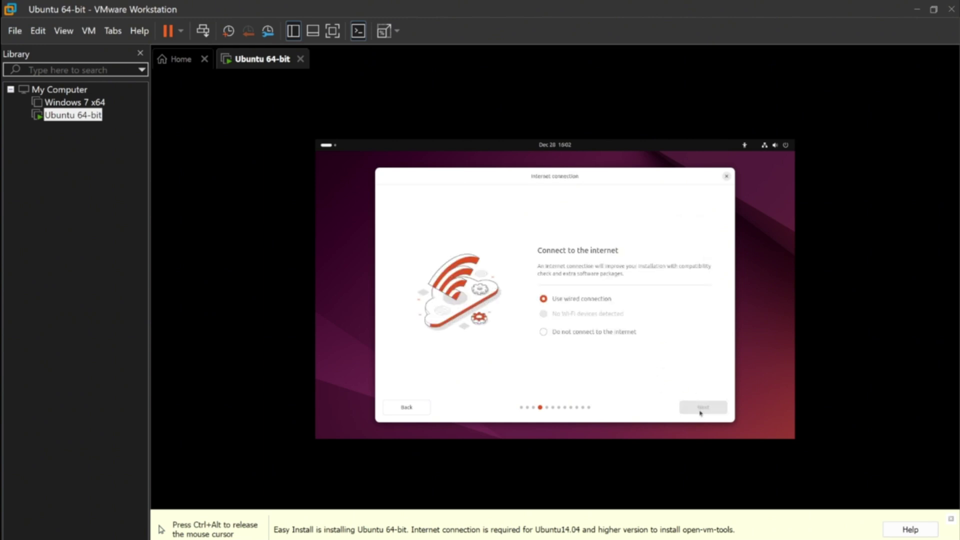
{"action": "left_click", "coordinate": [701, 408]}
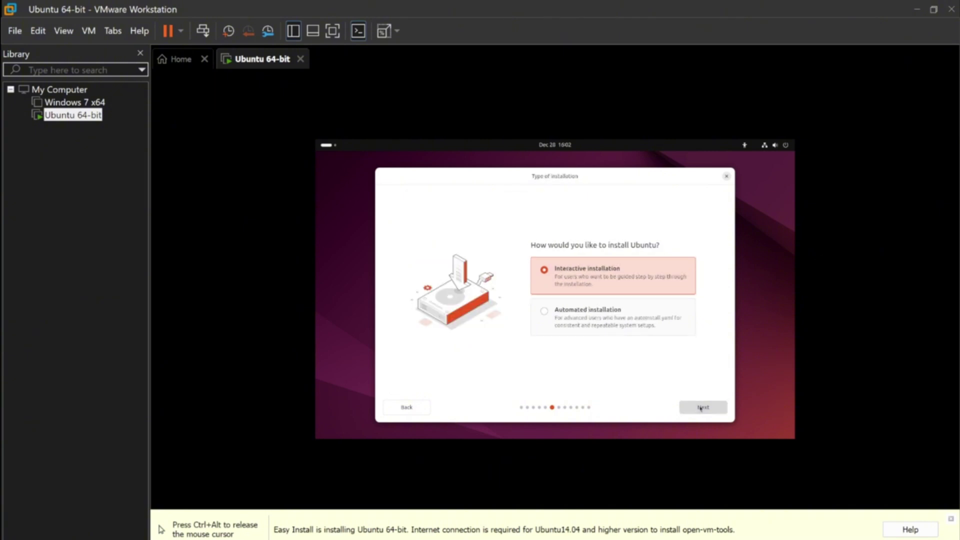
{"action": "left_click", "coordinate": [703, 410]}
{"action": "left_click", "coordinate": [704, 411]}
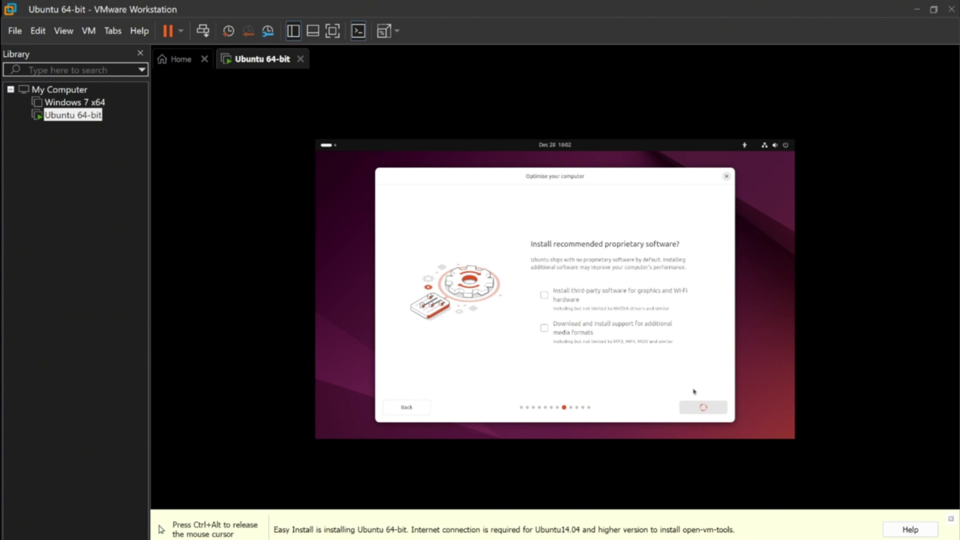
{"action": "left_click", "coordinate": [696, 406]}
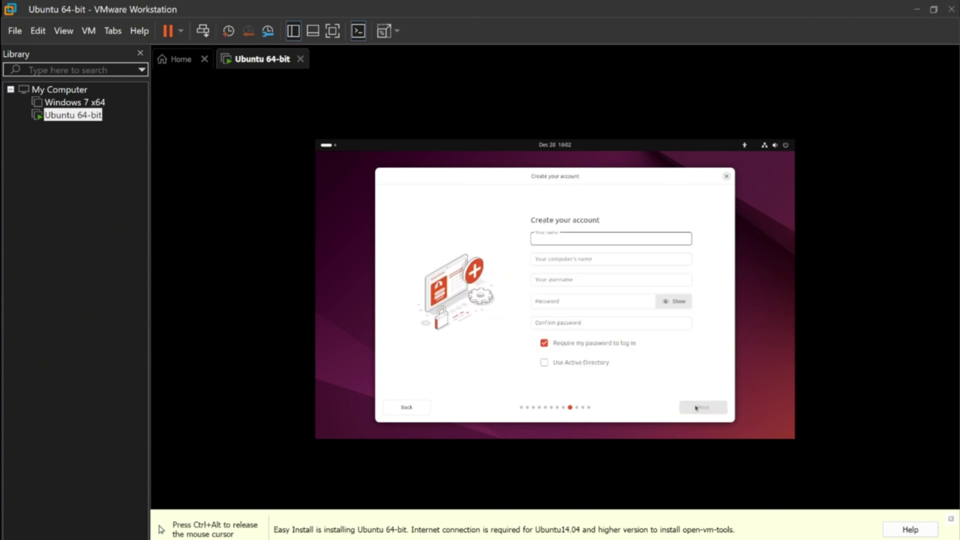
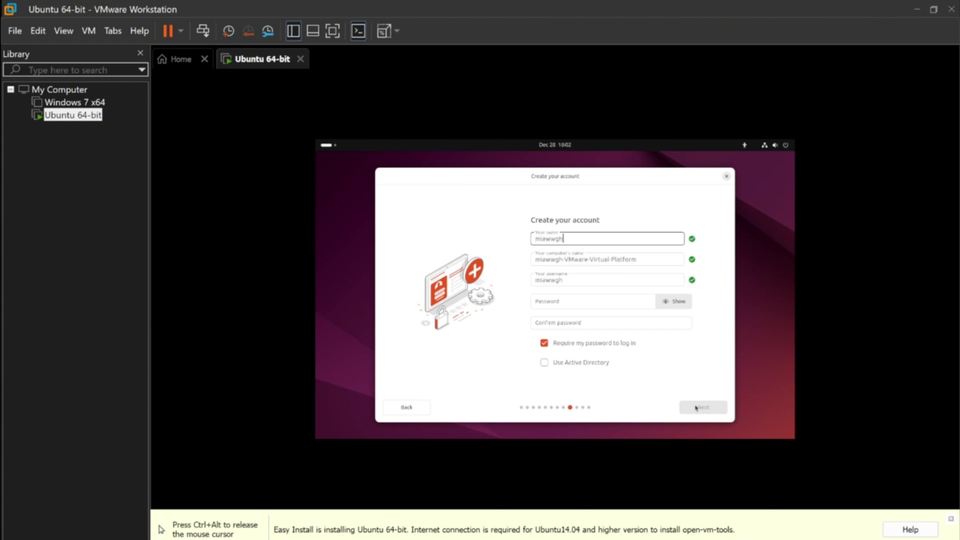
Step: Enter the user's name, then type and confirm the account password
{"action": "left_click_drag", "start_coordinate": [640, 259], "coordinate": [567, 262]}
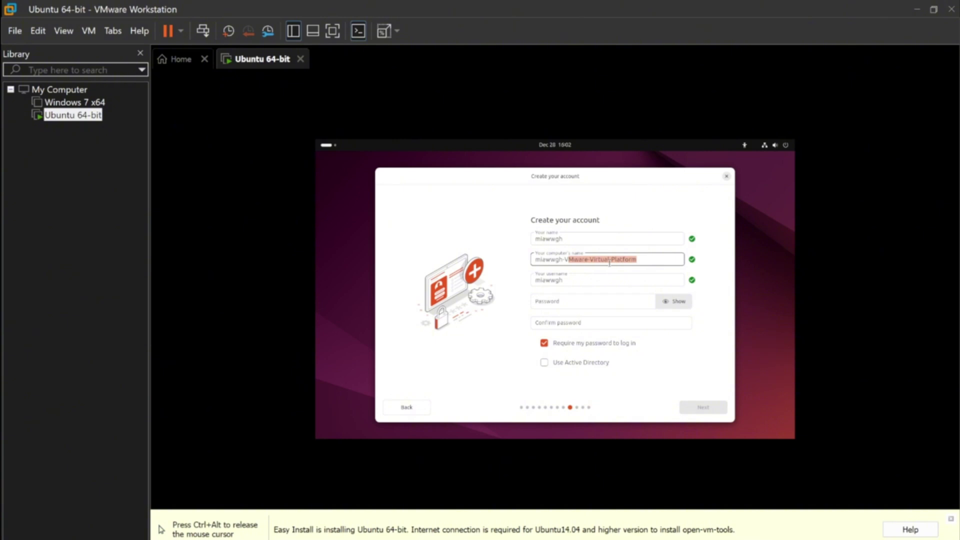
{"action": "key", "text": "Tab"}
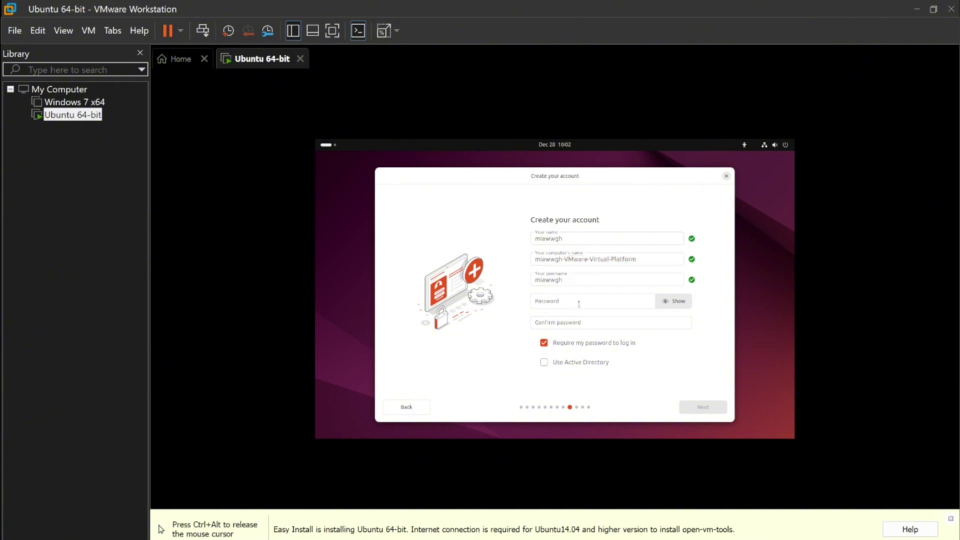
{"action": "left_click", "coordinate": [580, 305]}
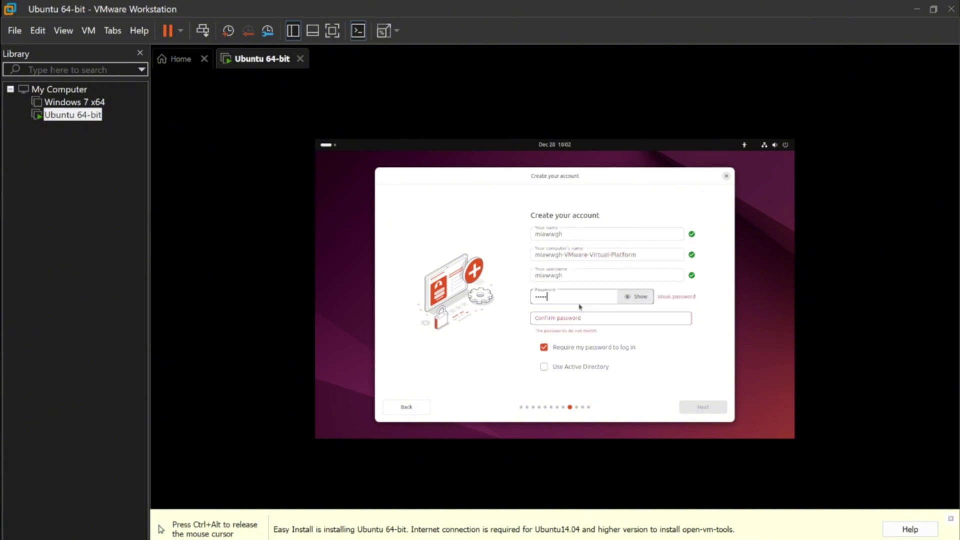
{"action": "left_click", "coordinate": [580, 318]}
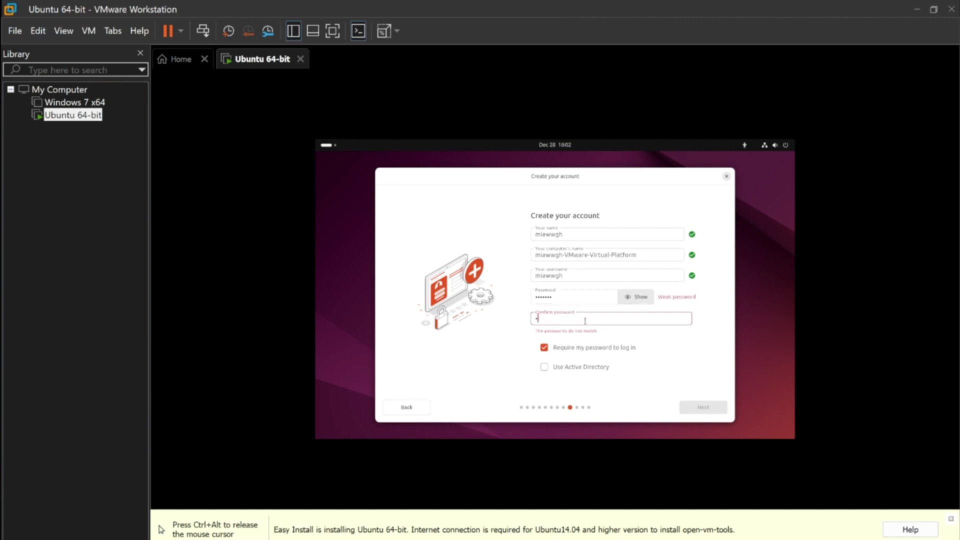
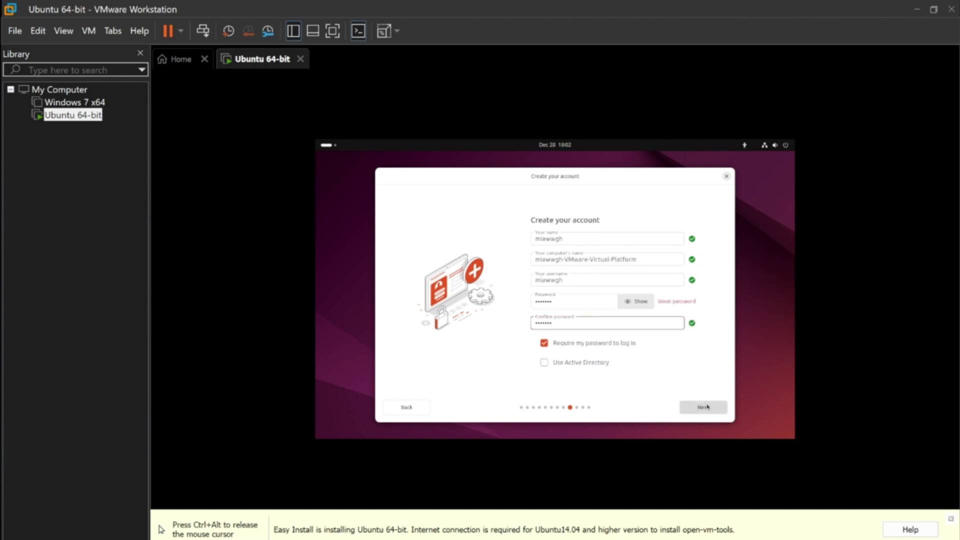
{"action": "left_click", "coordinate": [699, 409]}
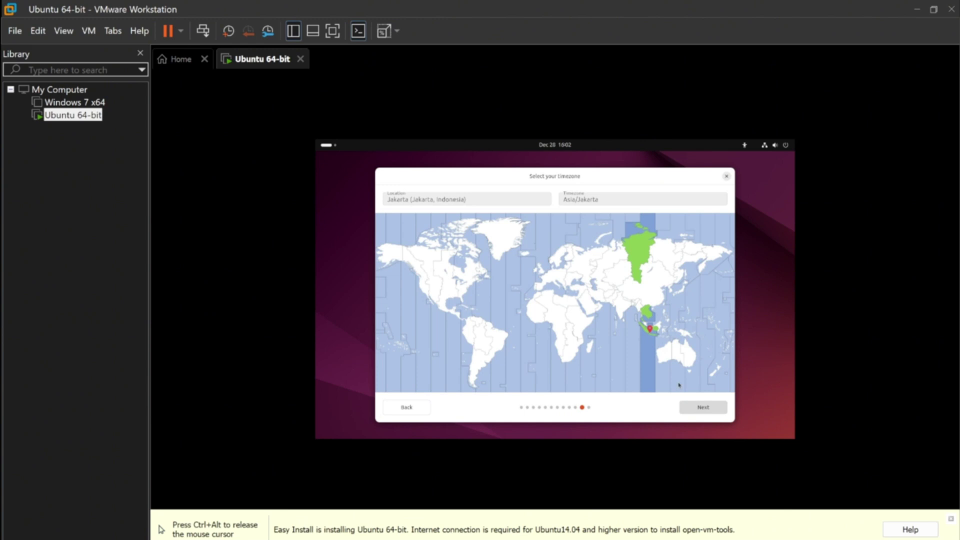
Step: Keep the Asia/Jakarta timezone and start installing Ubuntu
{"action": "left_click", "coordinate": [699, 409]}
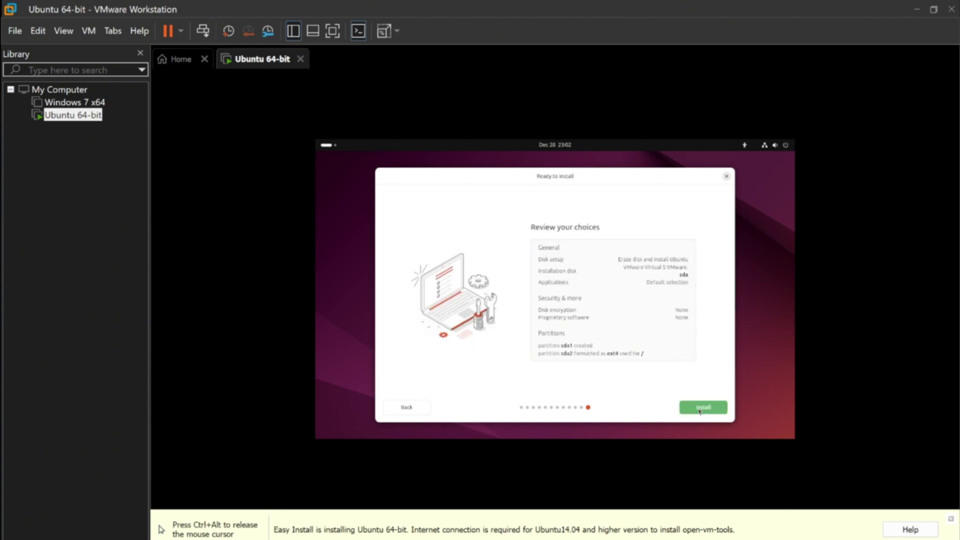
{"action": "left_click", "coordinate": [700, 408]}
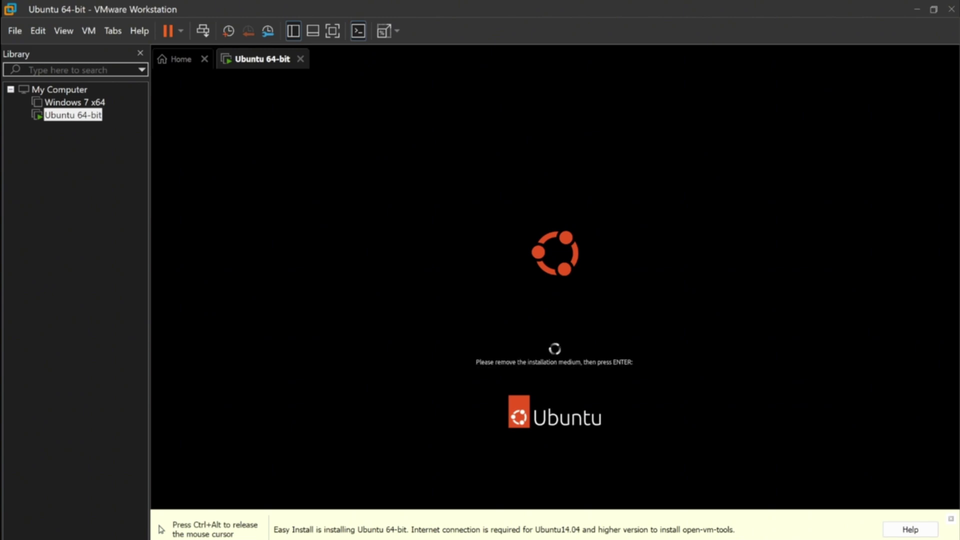
Step: Restart after the media prompt, then log in to the user account with its password
{"action": "key", "text": "Return"}
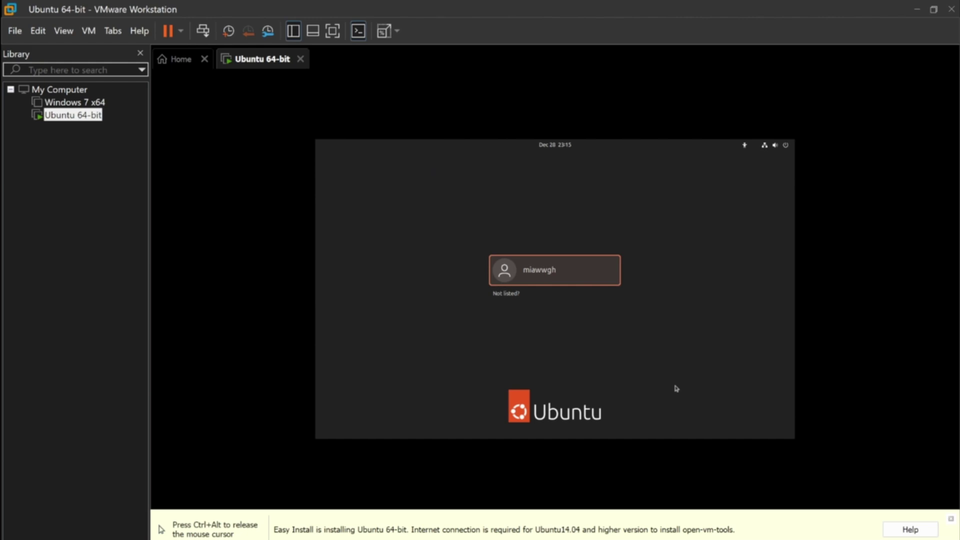
{"action": "left_click", "coordinate": [583, 274]}
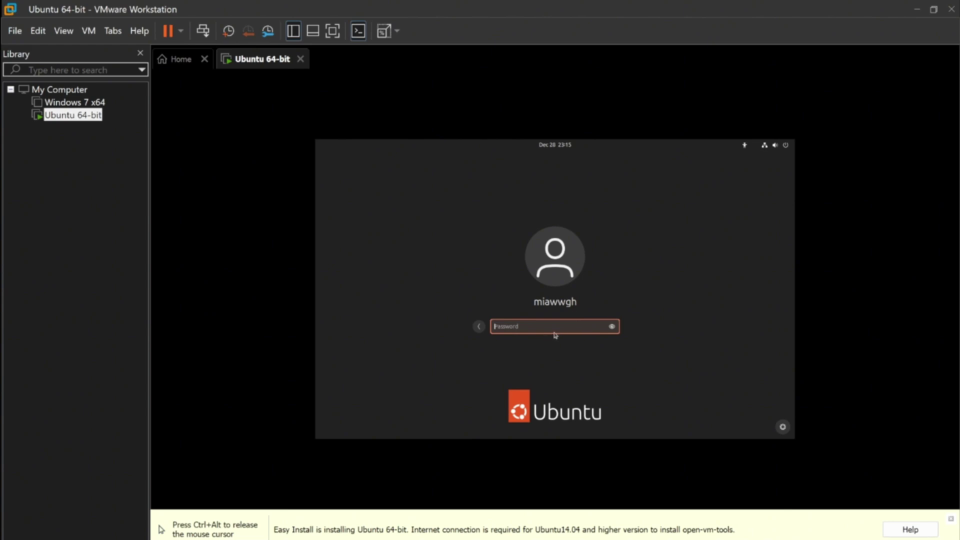
{"action": "type", "text": "********"}
{"action": "key", "text": "Return"}
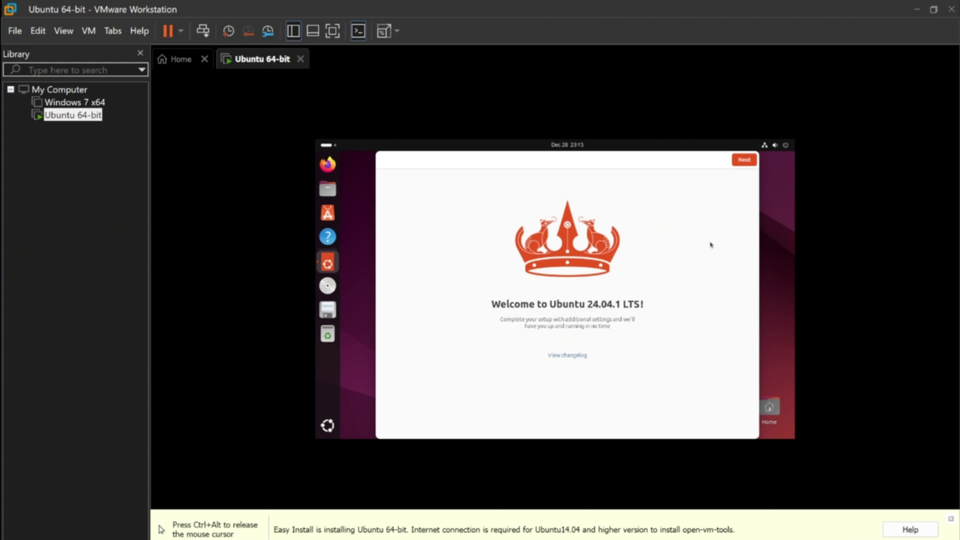
Step: Skip Ubuntu Pro, choose 'No, don't share system data', and finish the welcome window
{"action": "left_click", "coordinate": [744, 163]}
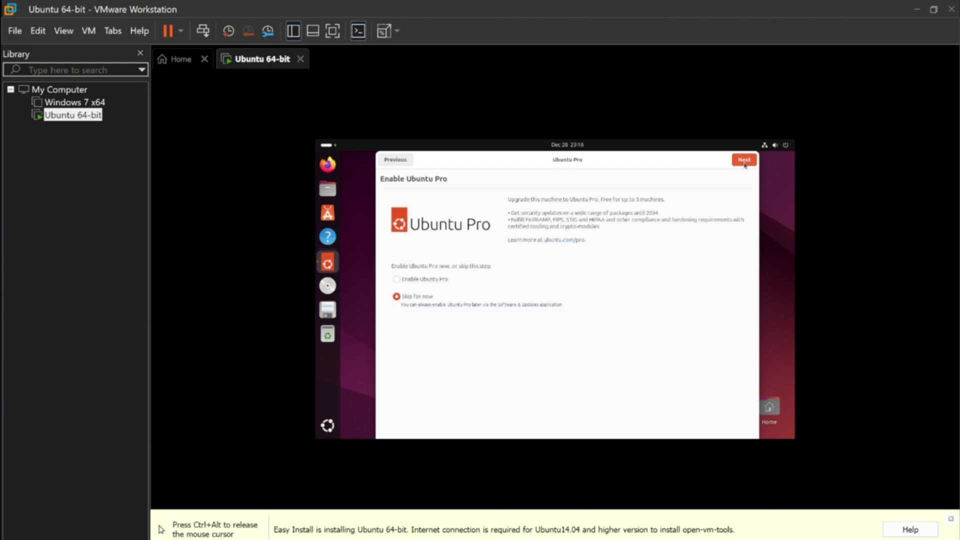
{"action": "left_click", "coordinate": [744, 161]}
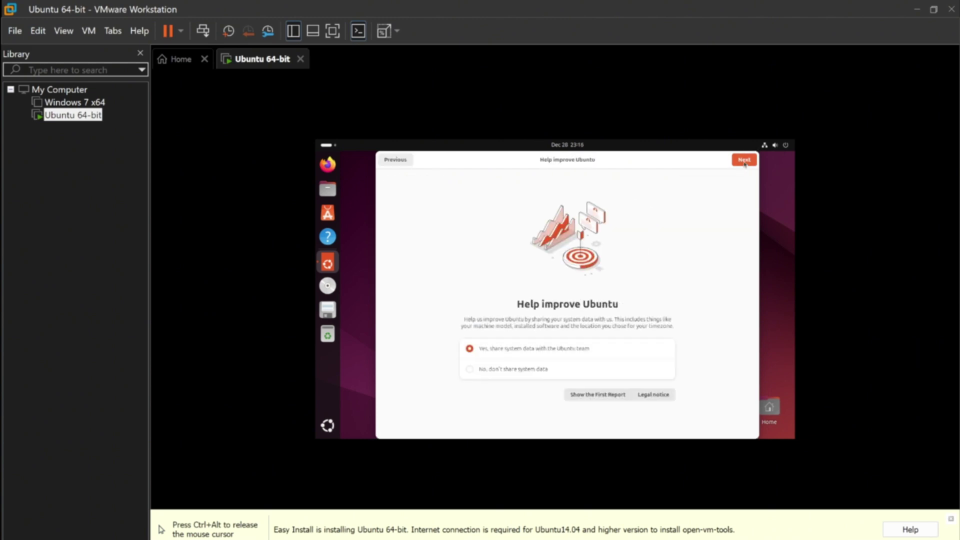
{"action": "left_click", "coordinate": [469, 369]}
{"action": "left_click", "coordinate": [745, 161]}
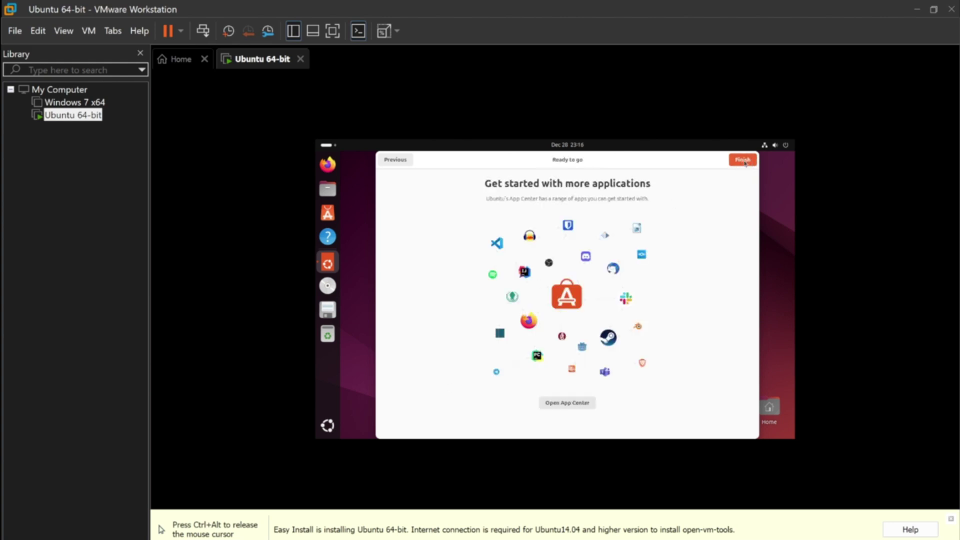
{"action": "left_click", "coordinate": [743, 159]}
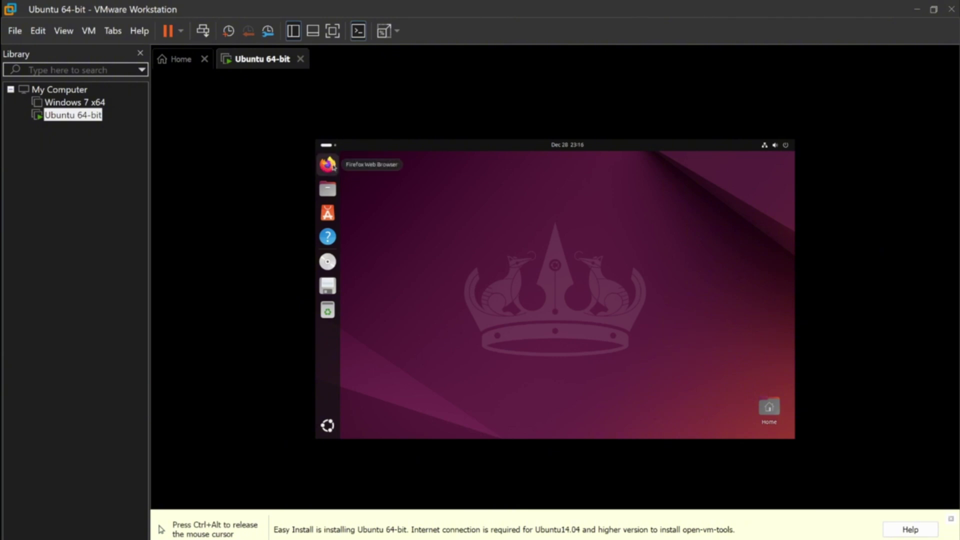
Step: Launch Firefox, search for Google, and switch to Images
{"action": "left_click", "coordinate": [333, 167]}
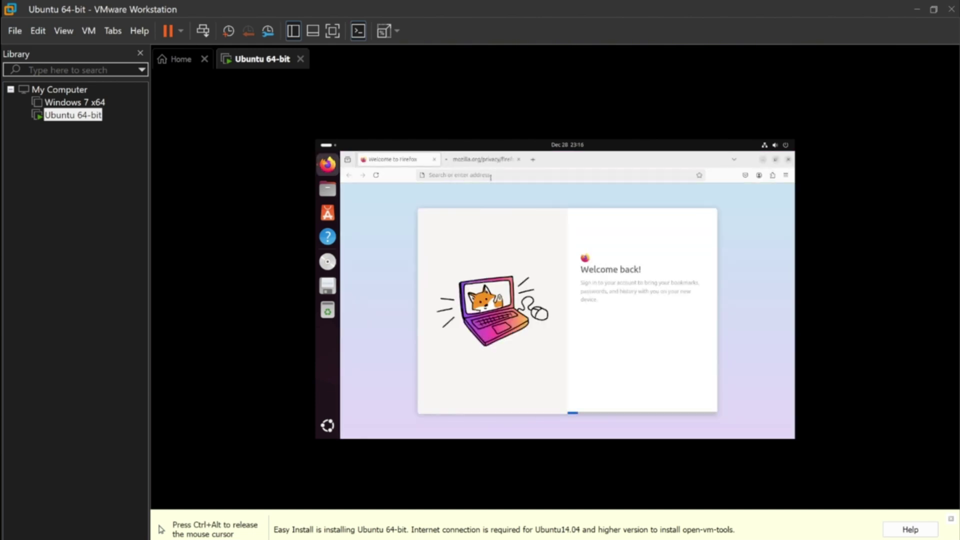
{"action": "left_click", "coordinate": [520, 176]}
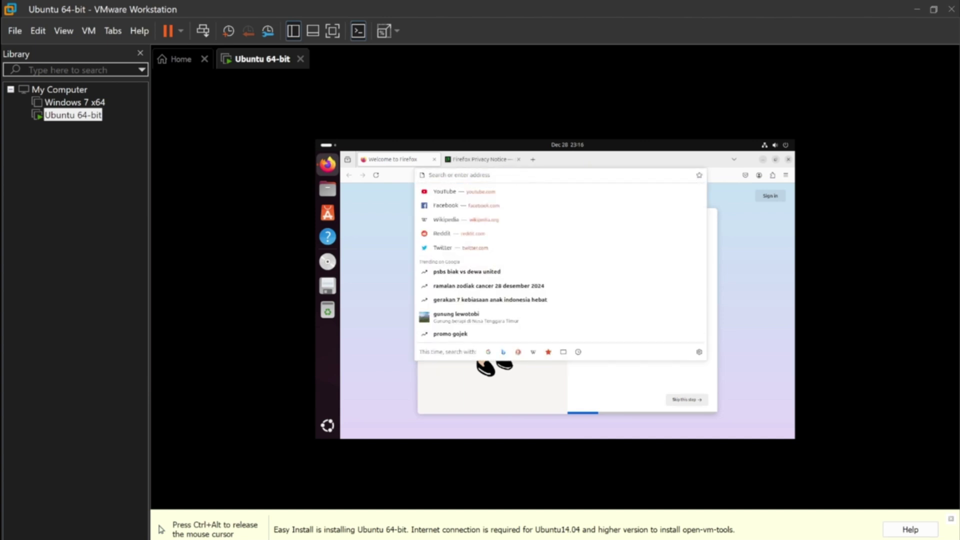
{"action": "type", "text": "goo"}
{"action": "key", "text": "Return"}
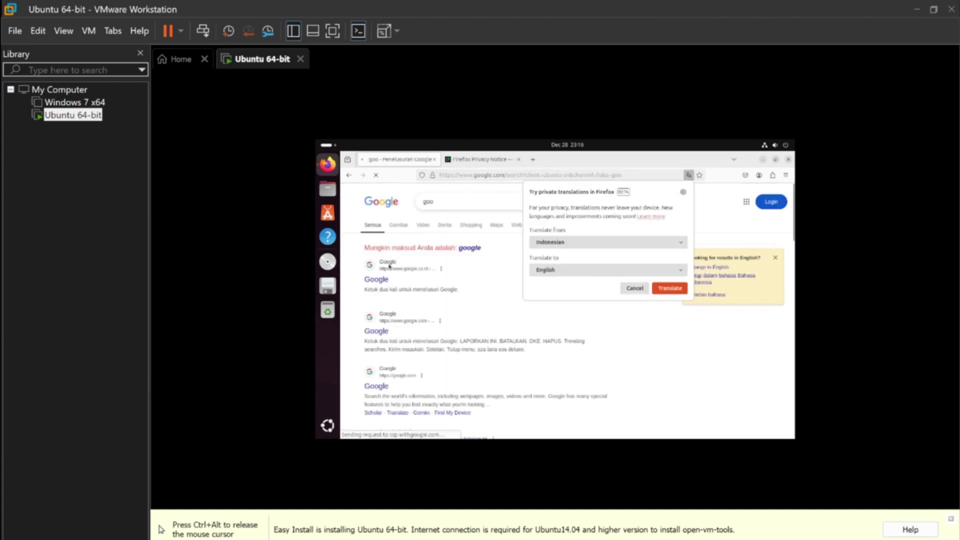
{"action": "left_click", "coordinate": [404, 225]}
Step: Search images for 'pokemon' and preview the Pokémon GO and Pikachu waterfall images
{"action": "double_click", "coordinate": [462, 203]}
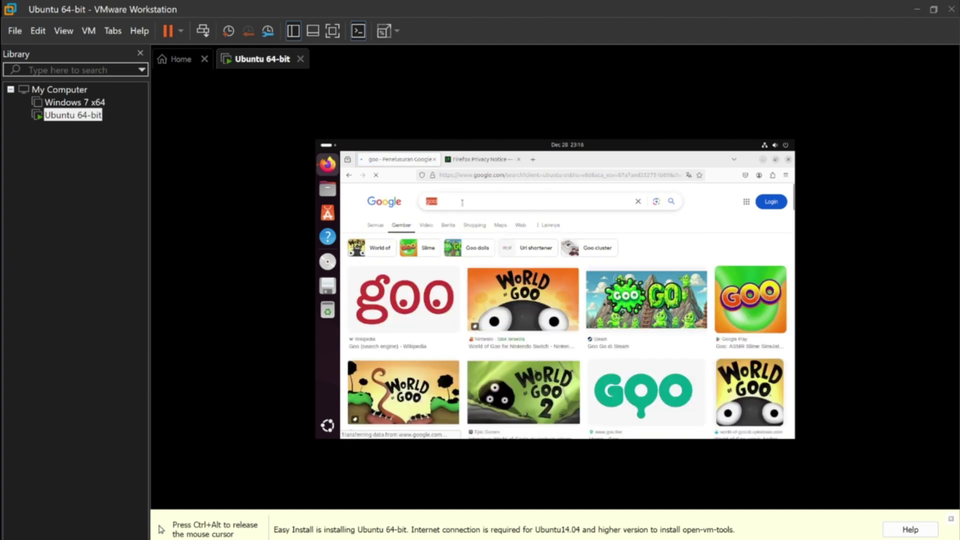
{"action": "type", "text": "pokemon"}
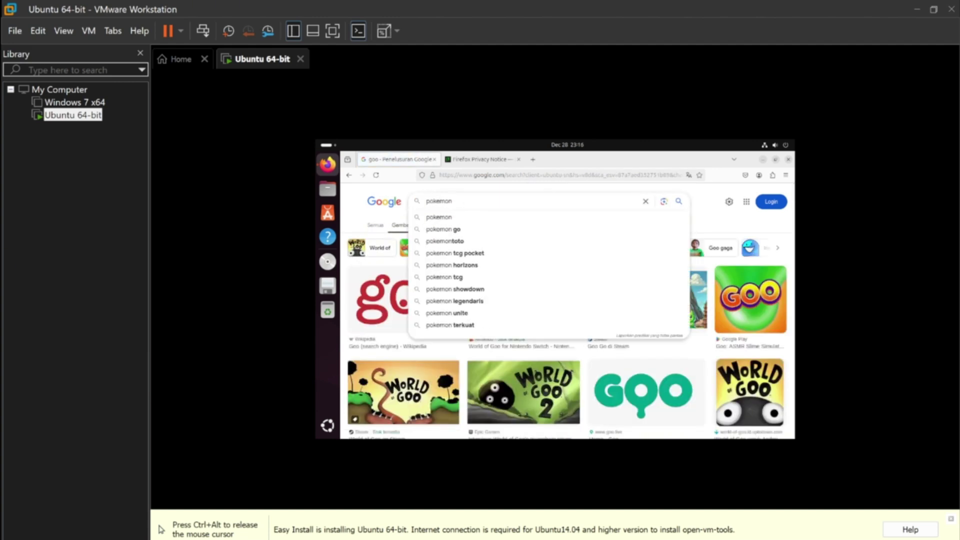
{"action": "key", "text": "Return"}
{"action": "scroll", "coordinate": [502, 226], "scroll_direction": "down", "scroll_amount": 2}
{"action": "scroll", "coordinate": [502, 226], "scroll_direction": "down", "scroll_amount": 2}
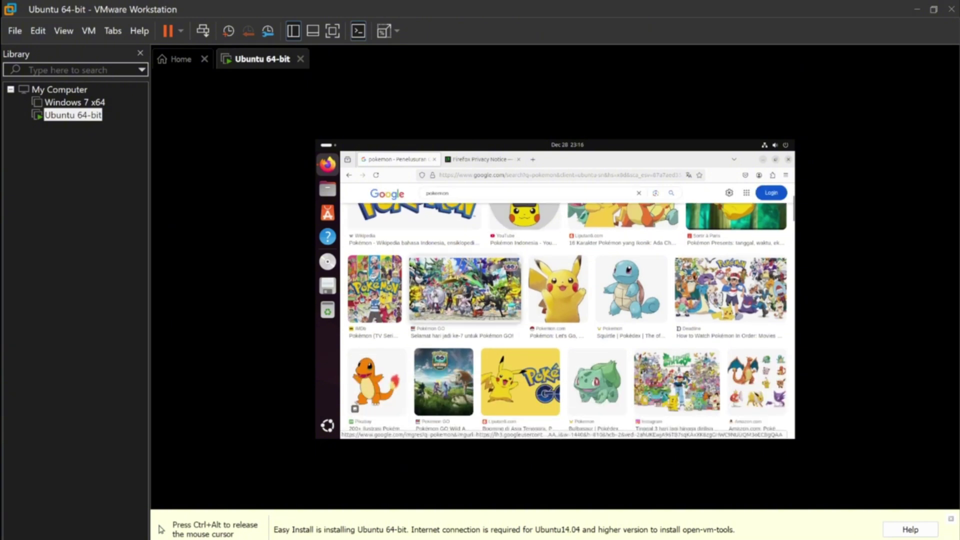
{"action": "scroll", "coordinate": [491, 303], "scroll_direction": "up", "scroll_amount": 2}
{"action": "left_click", "coordinate": [487, 331]}
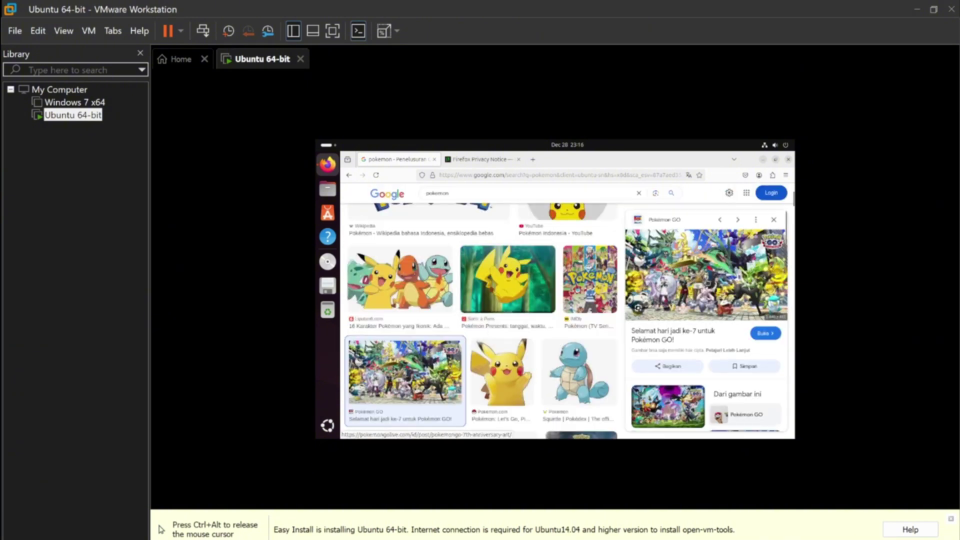
{"action": "scroll", "coordinate": [510, 214], "scroll_direction": "down", "scroll_amount": 5}
{"action": "scroll", "coordinate": [510, 214], "scroll_direction": "down", "scroll_amount": 3}
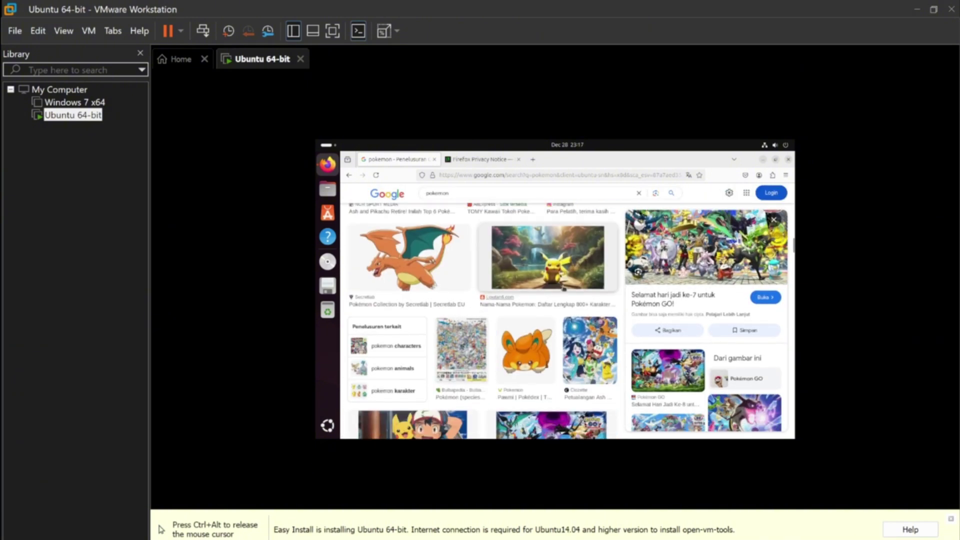
{"action": "left_click", "coordinate": [500, 235]}
{"action": "scroll", "coordinate": [492, 215], "scroll_direction": "down", "scroll_amount": 3}
{"action": "scroll", "coordinate": [490, 215], "scroll_direction": "down", "scroll_amount": 5}
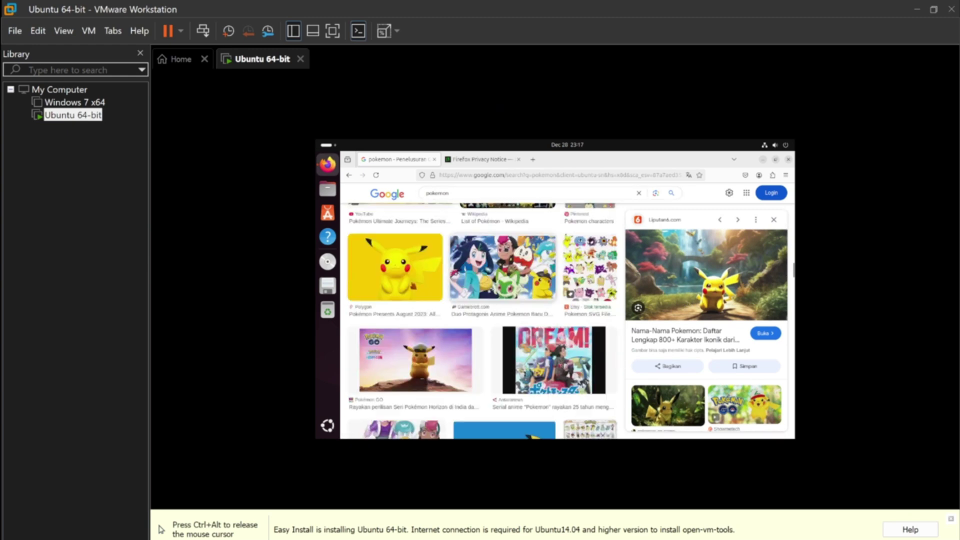
{"action": "scroll", "coordinate": [480, 320], "scroll_direction": "down", "scroll_amount": 3}
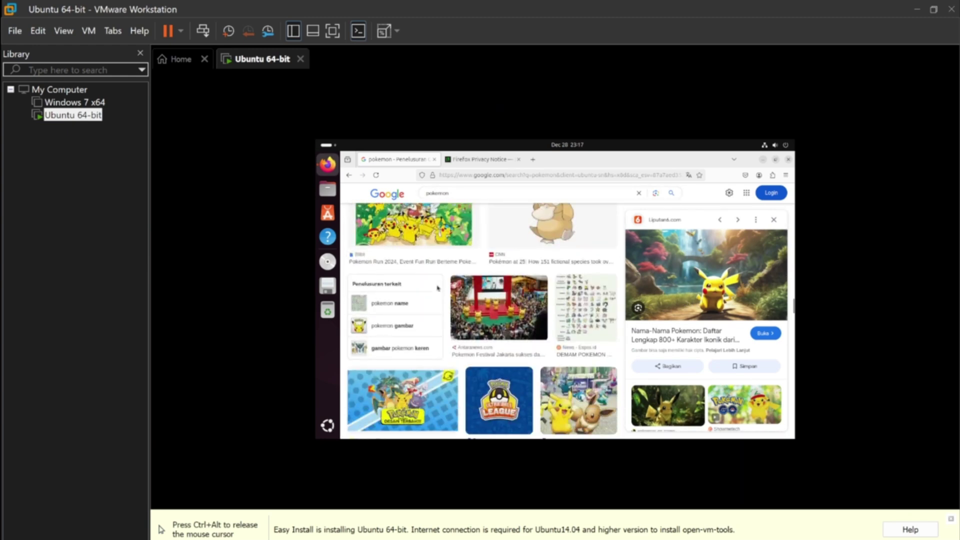
Step: Refine the search to 'pokemon wallpaper' and preview the Bulbasaur wallpaper
{"action": "left_click", "coordinate": [520, 194]}
{"action": "type", "text": "wallpaper"}
{"action": "key", "text": "Return"}
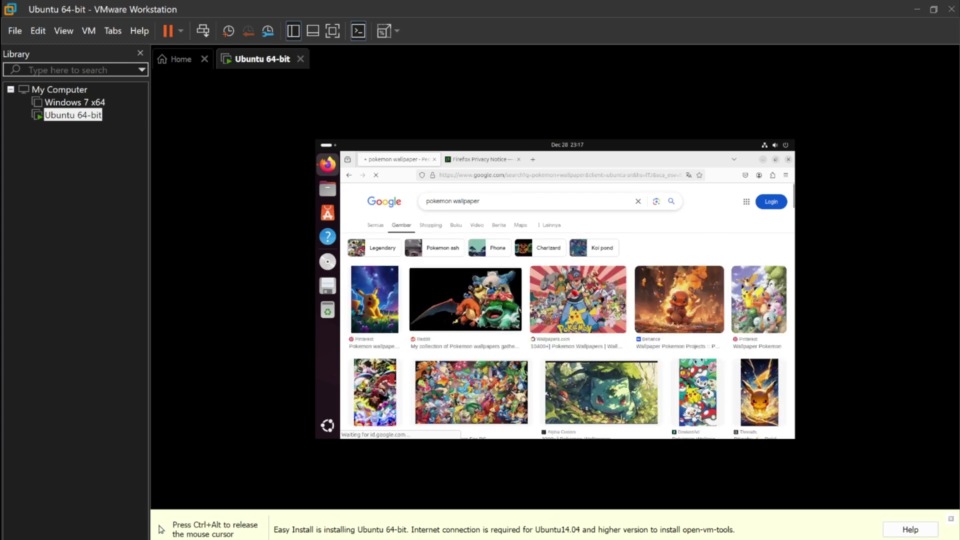
{"action": "scroll", "coordinate": [520, 300], "scroll_direction": "down", "scroll_amount": 2}
{"action": "left_click", "coordinate": [471, 342]}
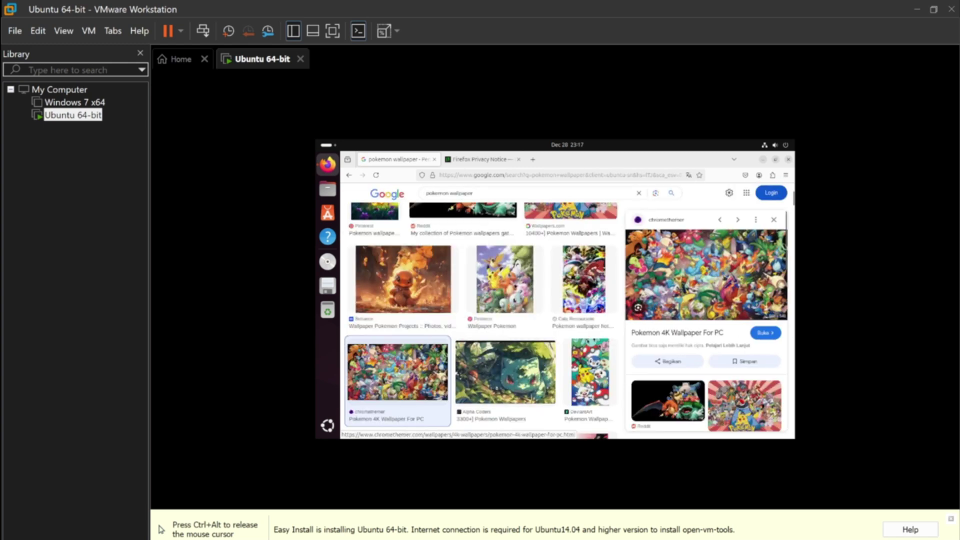
{"action": "left_click", "coordinate": [500, 370]}
Step: Save the Bulbasaur image as pokemon.png in Downloads, then clear Firefox off the desktop
{"action": "right_click", "coordinate": [678, 288]}
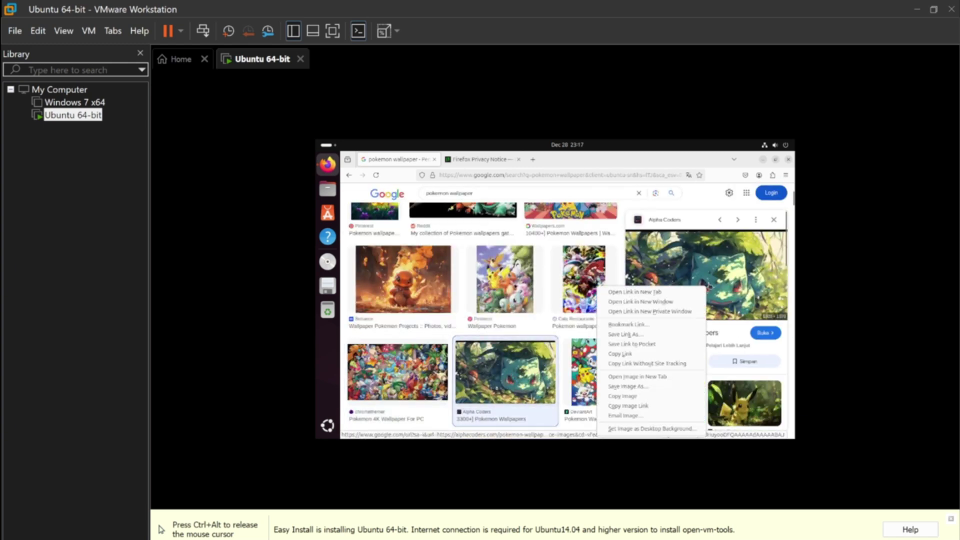
{"action": "left_click", "coordinate": [634, 384]}
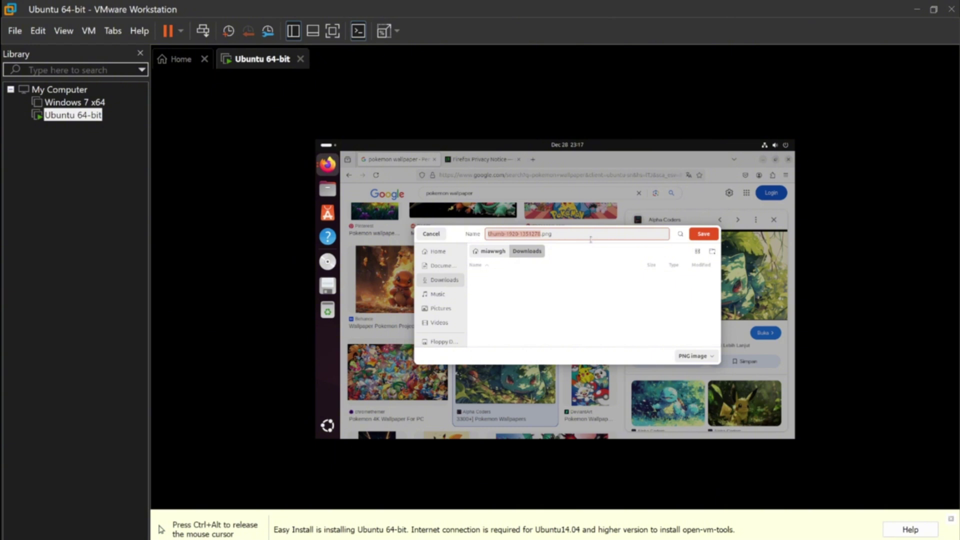
{"action": "type", "text": "pokemon"}
{"action": "left_click", "coordinate": [704, 234]}
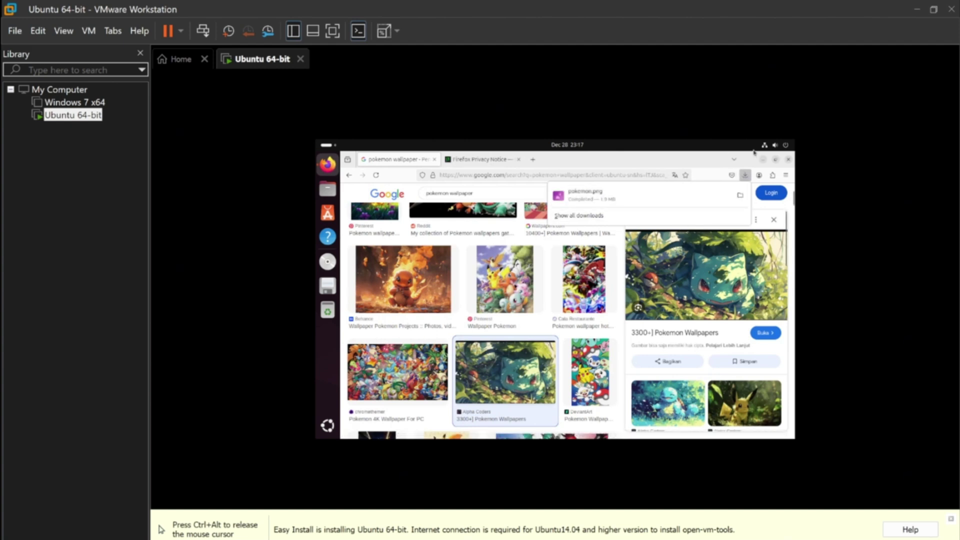
{"action": "left_click", "coordinate": [328, 164]}
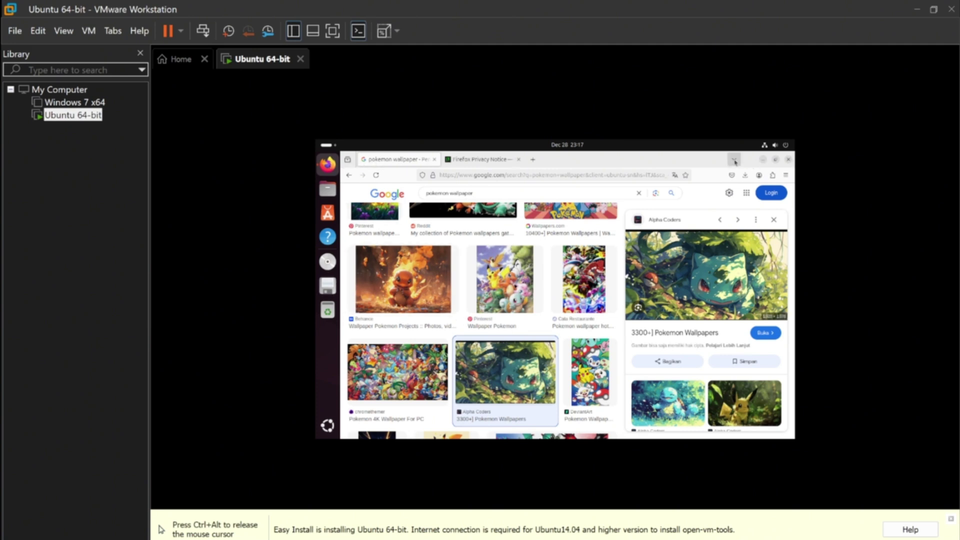
{"action": "left_click", "coordinate": [763, 159]}
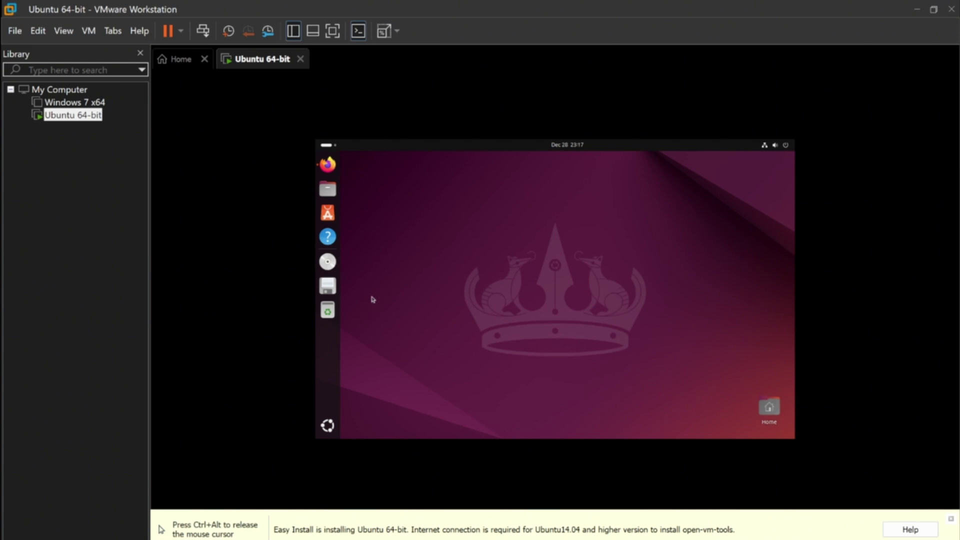
Step: Open Ubuntu Settings from Show Apps and go to the Appearance page
{"action": "left_click", "coordinate": [328, 425]}
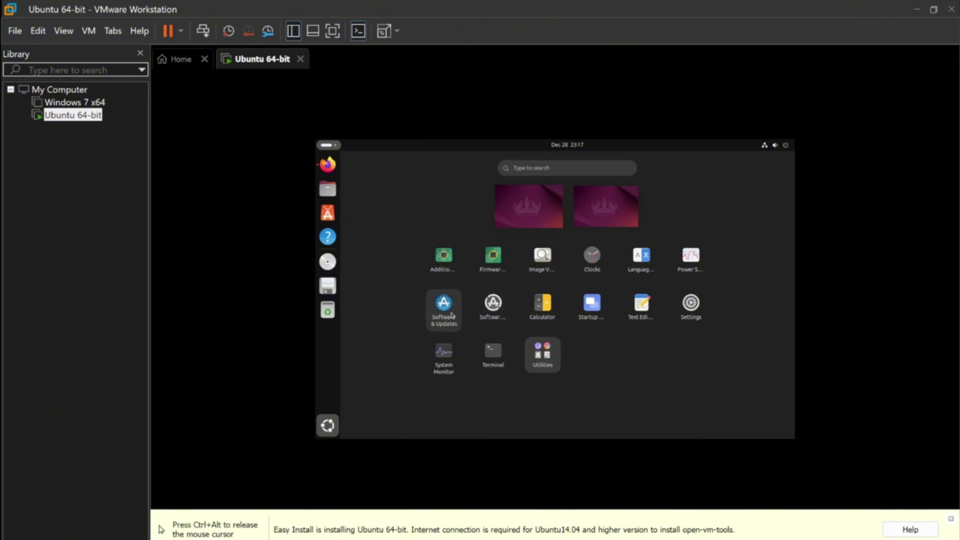
{"action": "left_click", "coordinate": [692, 304]}
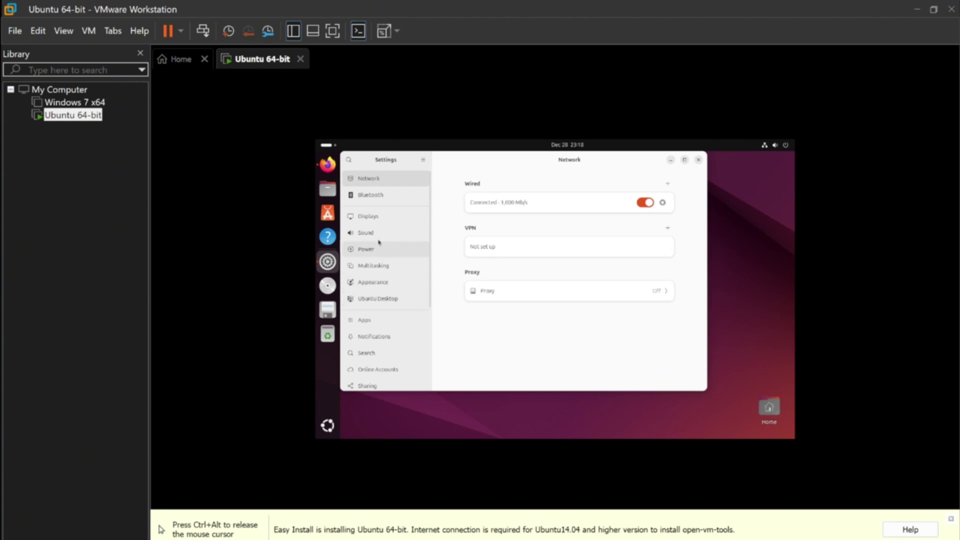
{"action": "left_click", "coordinate": [370, 216]}
{"action": "left_click", "coordinate": [389, 286]}
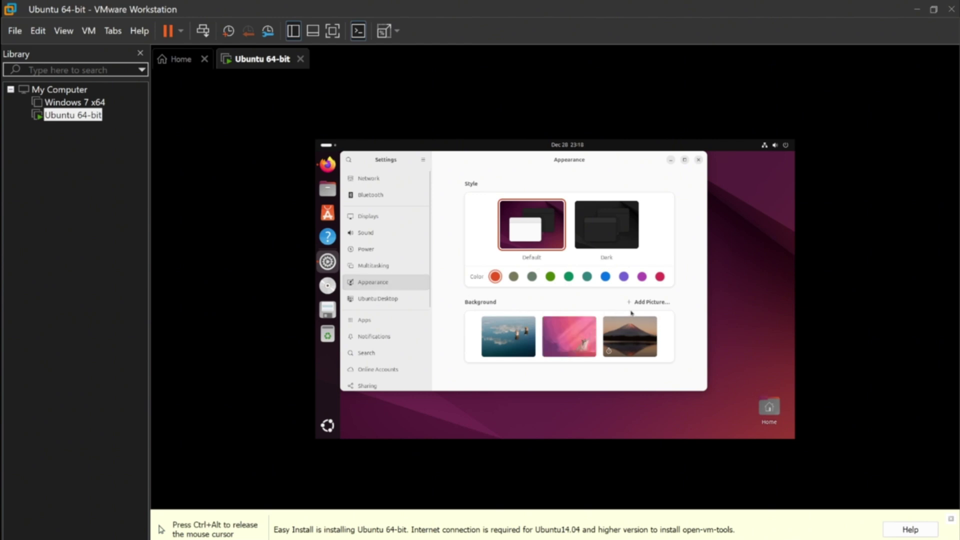
Step: Add Downloads/pokemon.png as a background, select it as the wallpaper, and minimize Settings
{"action": "left_click", "coordinate": [646, 303]}
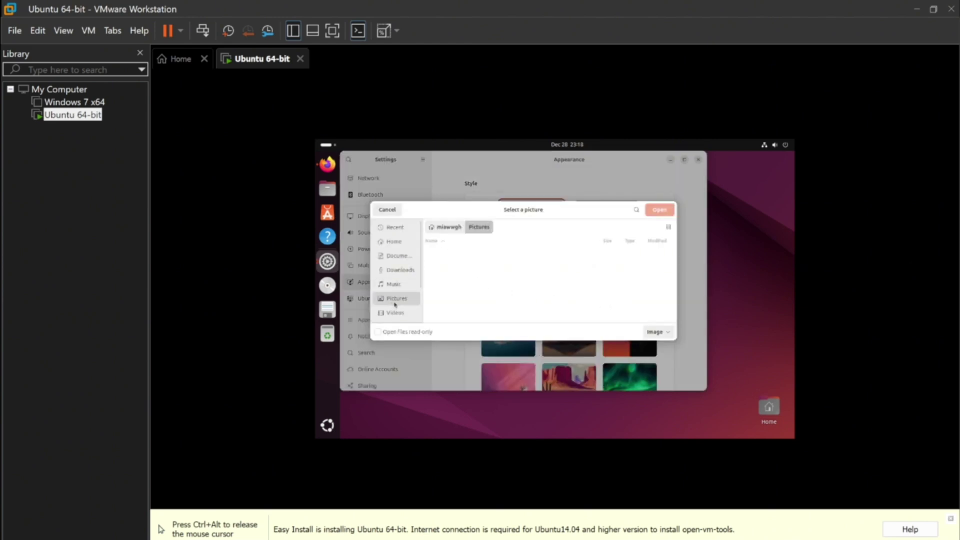
{"action": "left_click", "coordinate": [407, 272]}
{"action": "left_click", "coordinate": [464, 256]}
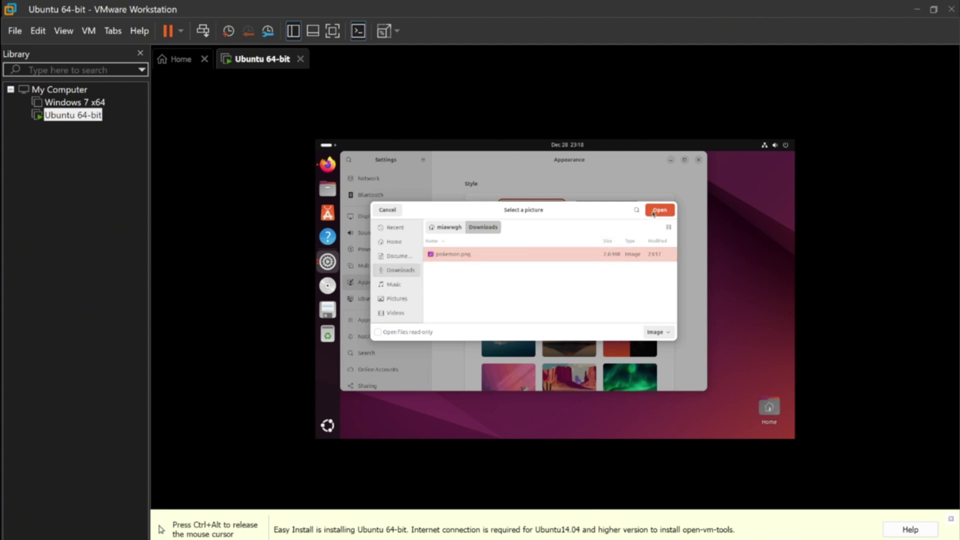
{"action": "left_click", "coordinate": [653, 214]}
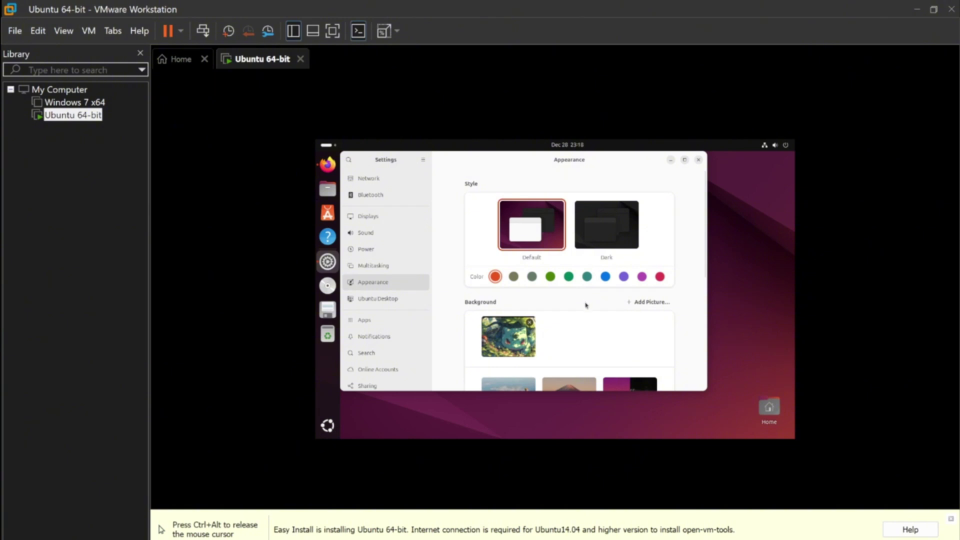
{"action": "scroll", "coordinate": [586, 305], "scroll_direction": "down", "scroll_amount": 2}
{"action": "left_click", "coordinate": [506, 285]}
{"action": "scroll", "coordinate": [565, 289], "scroll_direction": "up", "scroll_amount": 1}
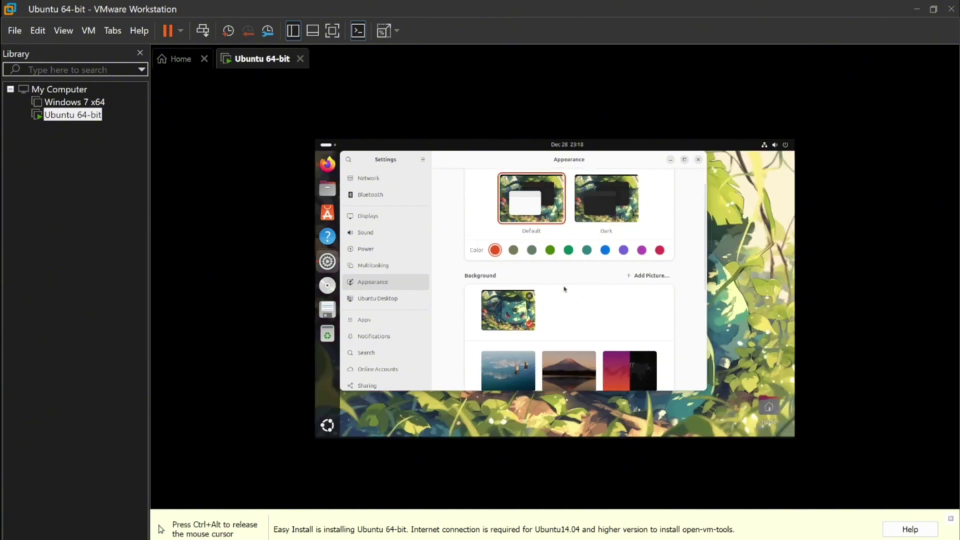
{"action": "left_click", "coordinate": [671, 161]}
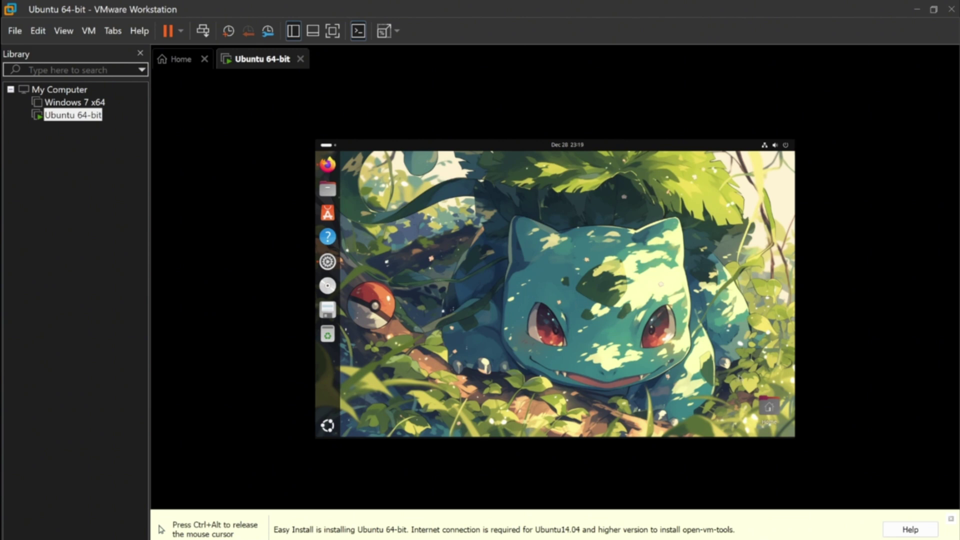
Step: Release the mouse with Ctrl+Alt, re-enter the VM, and reopen Settings from the dock
{"action": "key", "text": "ctrl+alt"}
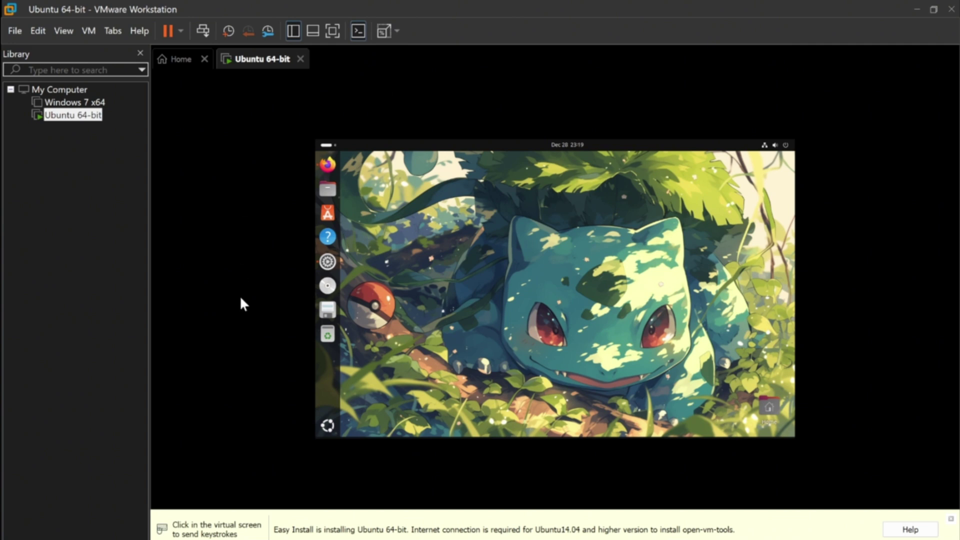
{"action": "left_click", "coordinate": [853, 360]}
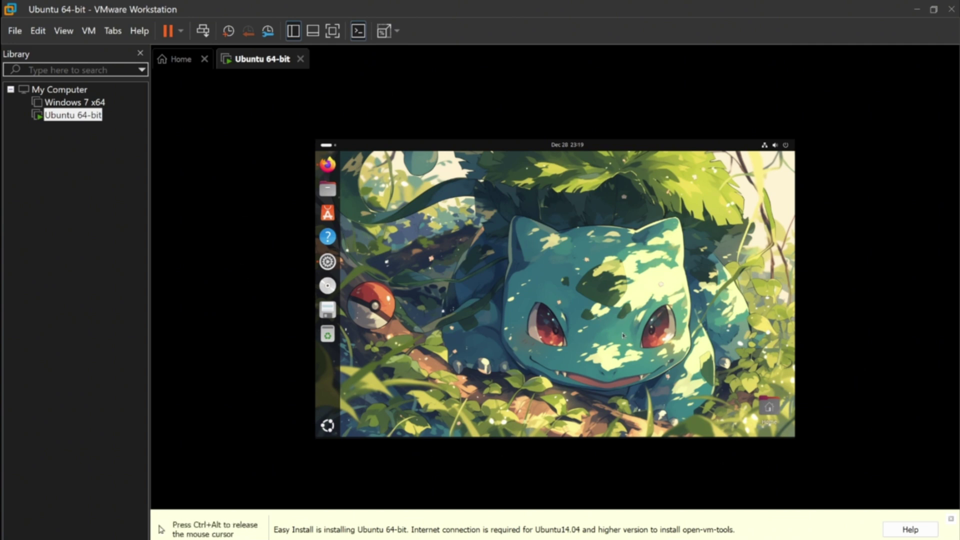
{"action": "left_click", "coordinate": [333, 268]}
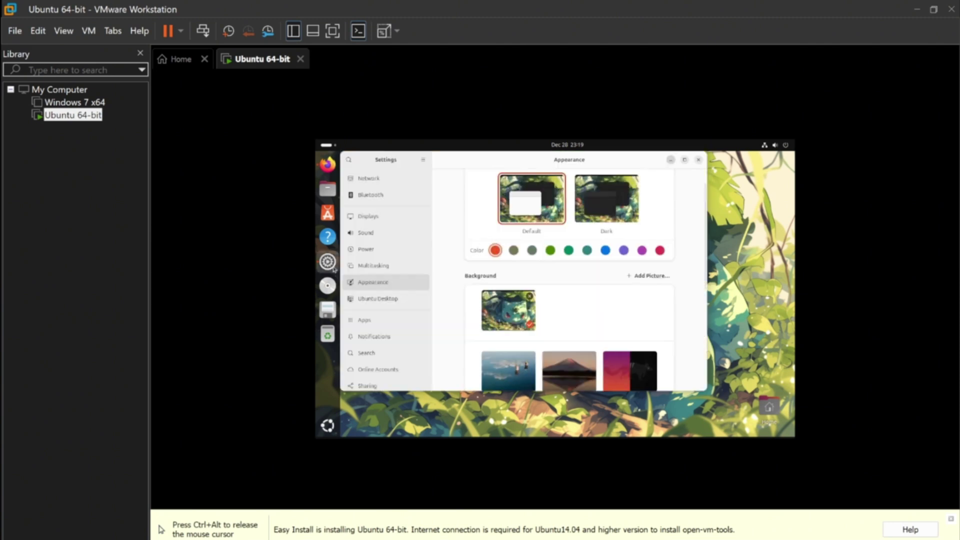
Step: Set the Displays resolution to 1920 × 1080 (16:9), apply it, and keep the changes
{"action": "left_click", "coordinate": [398, 220]}
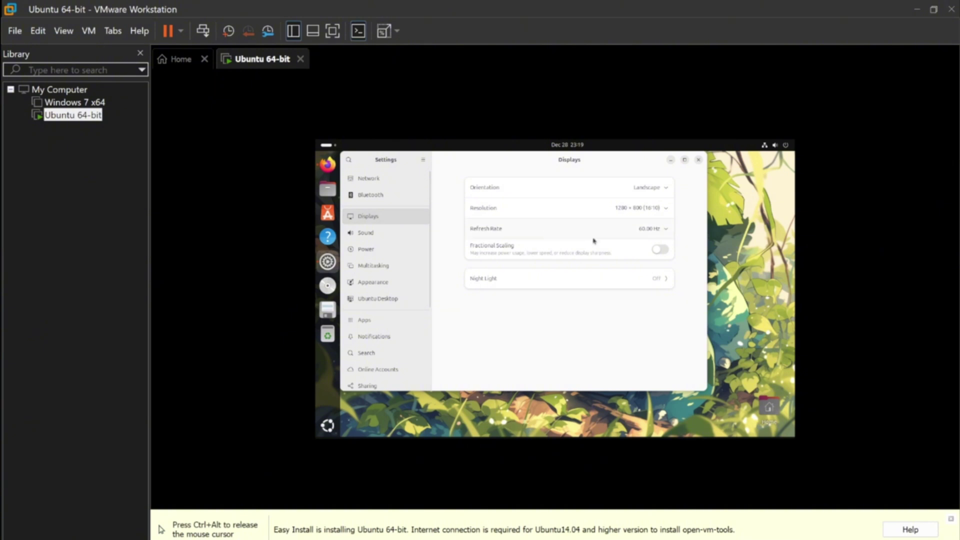
{"action": "left_click", "coordinate": [656, 208]}
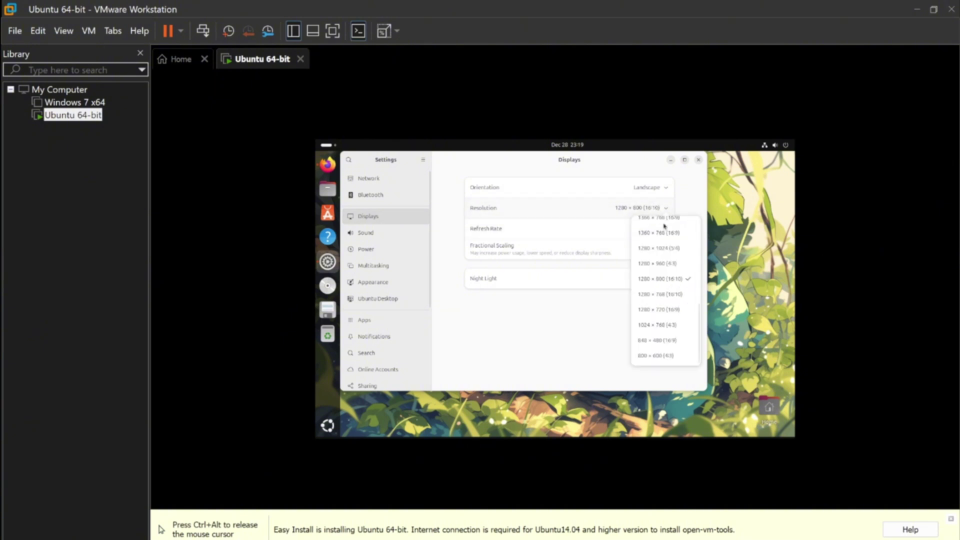
{"action": "scroll", "coordinate": [669, 295], "scroll_direction": "up", "scroll_amount": 1}
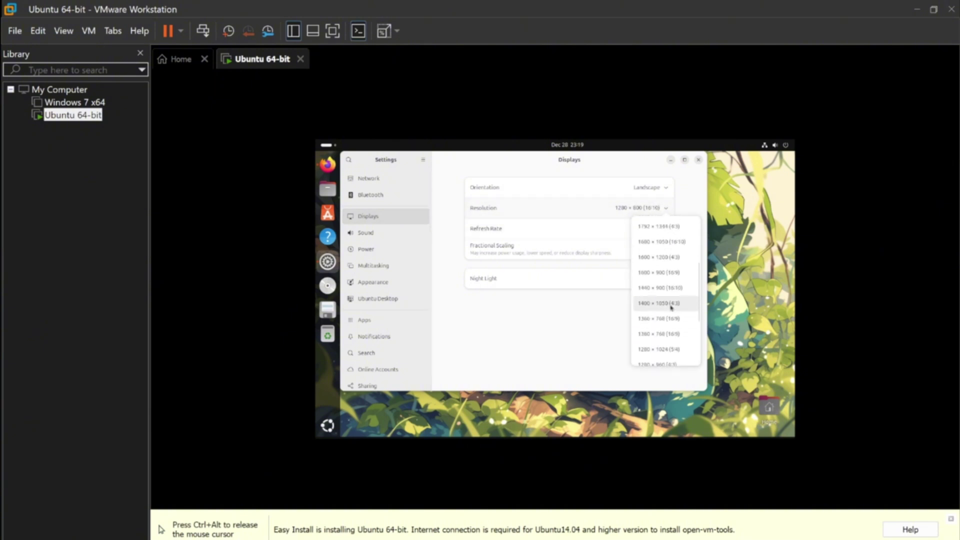
{"action": "scroll", "coordinate": [670, 302], "scroll_direction": "up", "scroll_amount": 3}
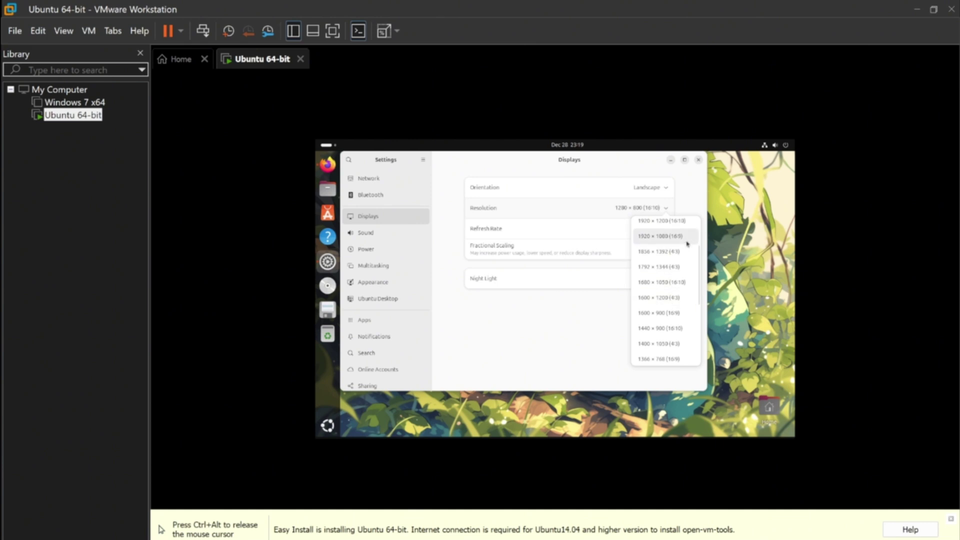
{"action": "left_click", "coordinate": [687, 243]}
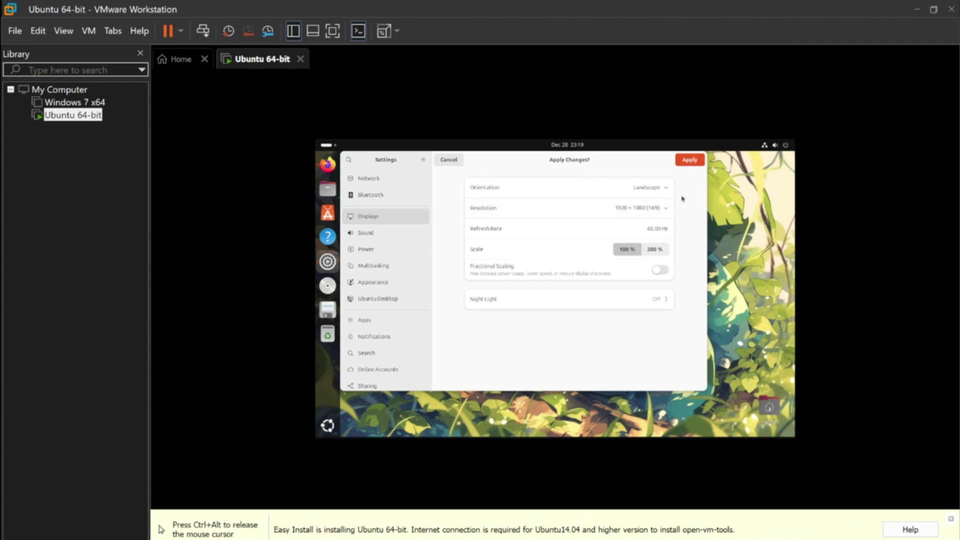
{"action": "left_click", "coordinate": [690, 160]}
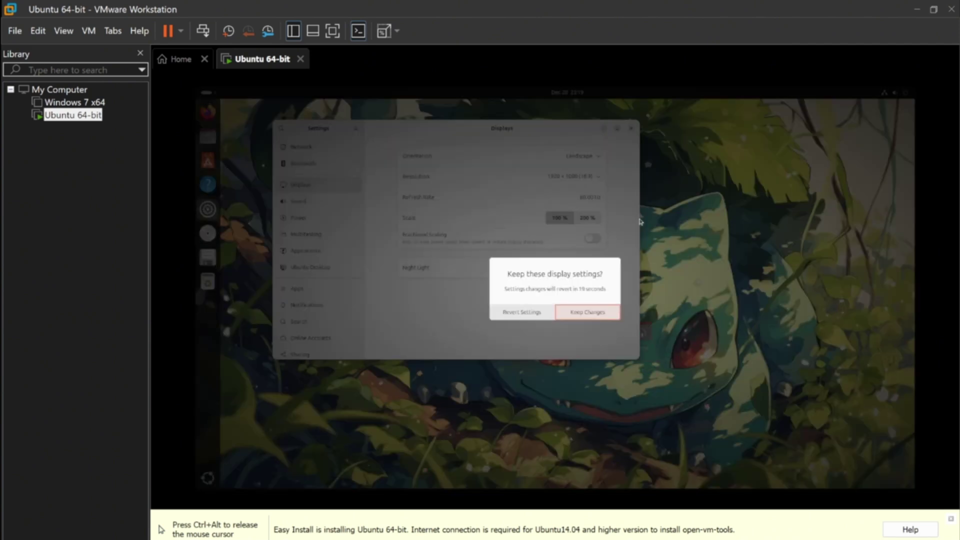
{"action": "left_click", "coordinate": [601, 316]}
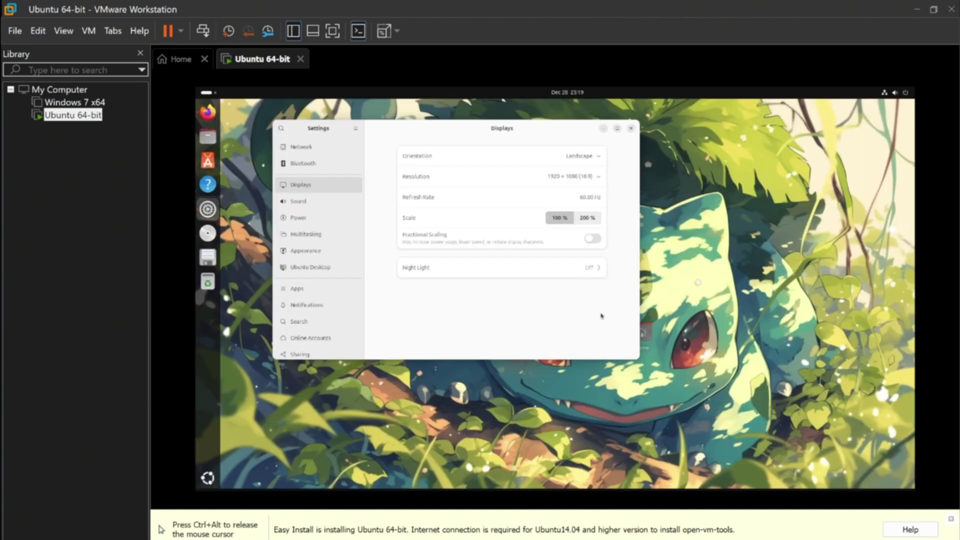
Step: Minimize Settings and use Stretch Guest so the Ubuntu desktop fills the VM view
{"action": "left_click", "coordinate": [604, 129]}
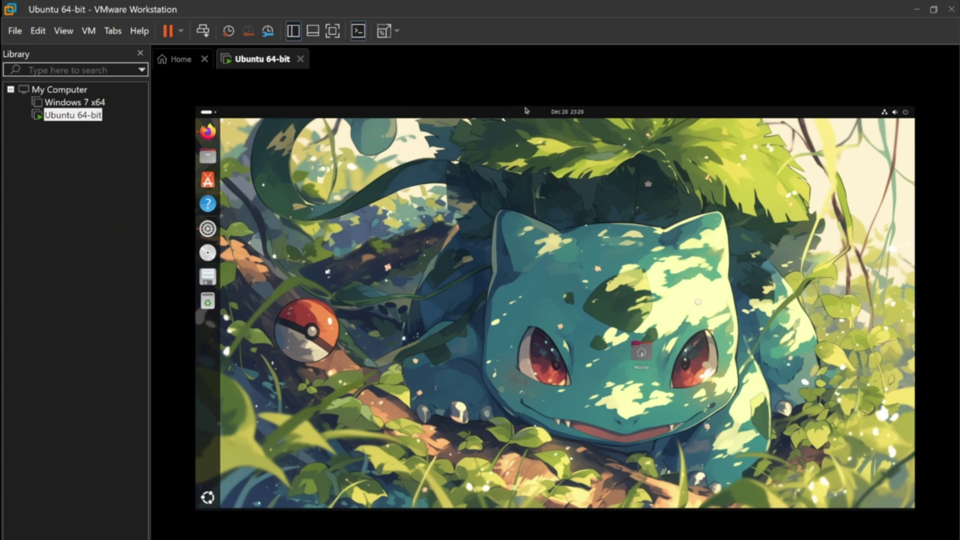
{"action": "left_click", "coordinate": [382, 31]}
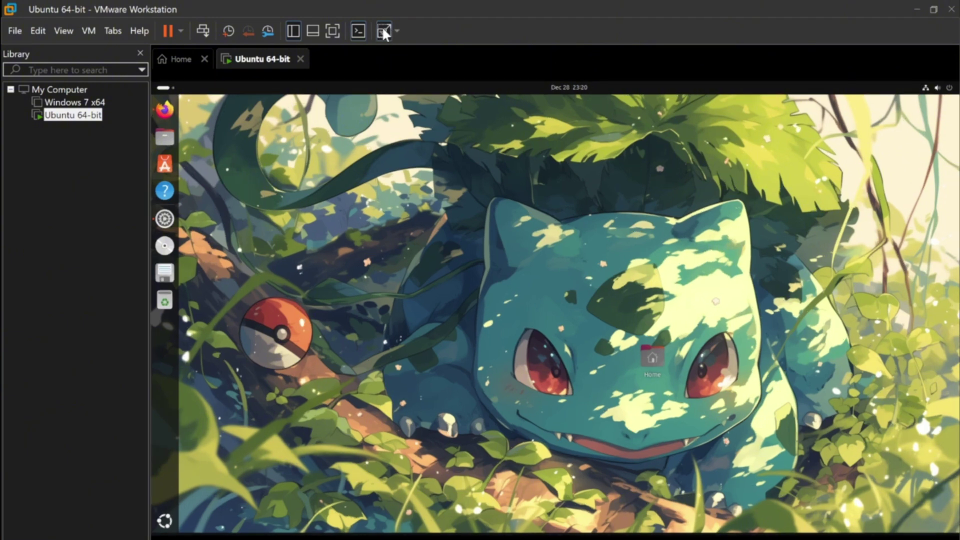